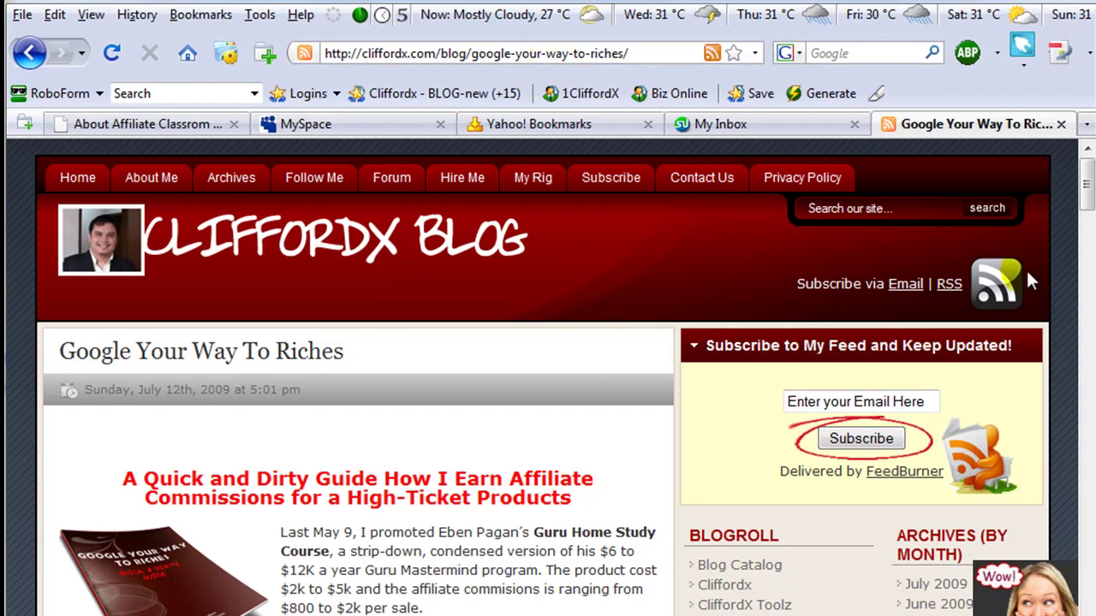
Step: Read down the 'Google Your Way To Riches' post, past the tweet form and comments, to Share This Article
scroll(1084, 183, down, 2)
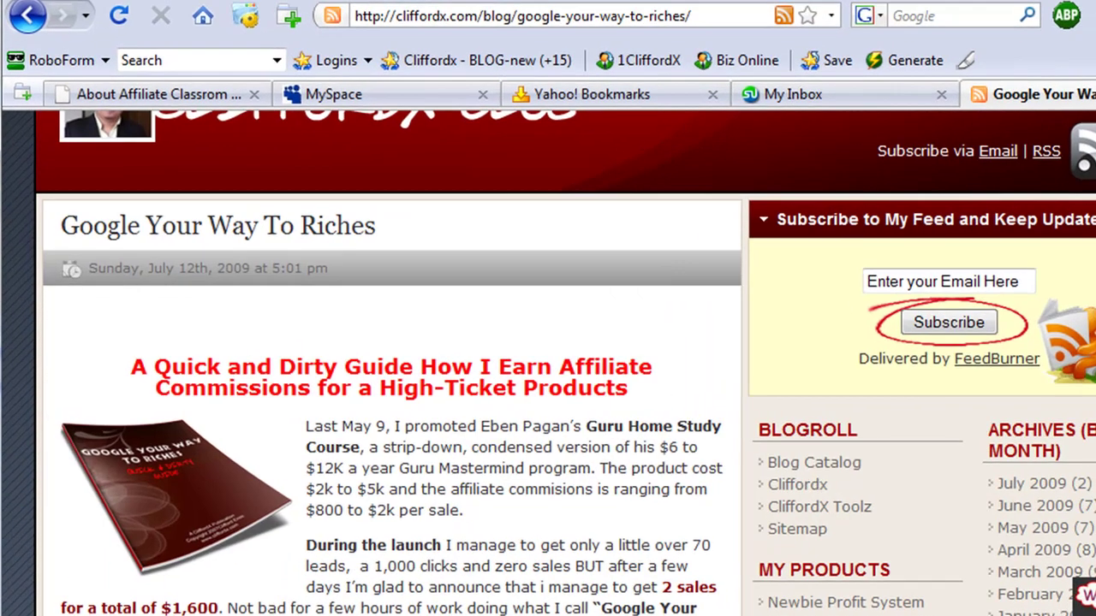
scroll(1087, 205, down, 3)
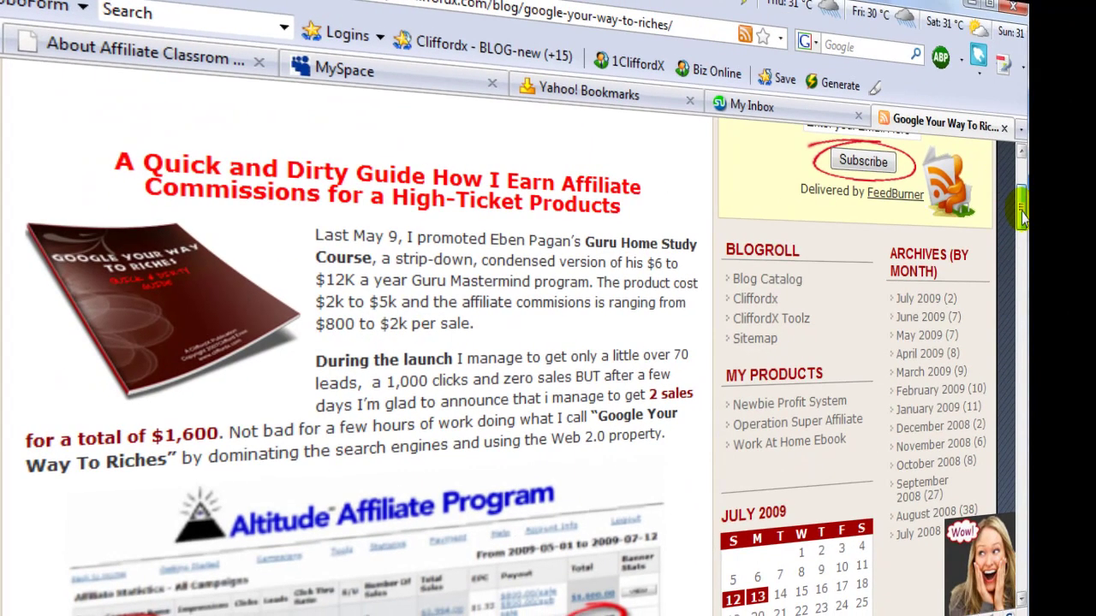
drag(1021, 218, 1017, 439)
click(245, 249)
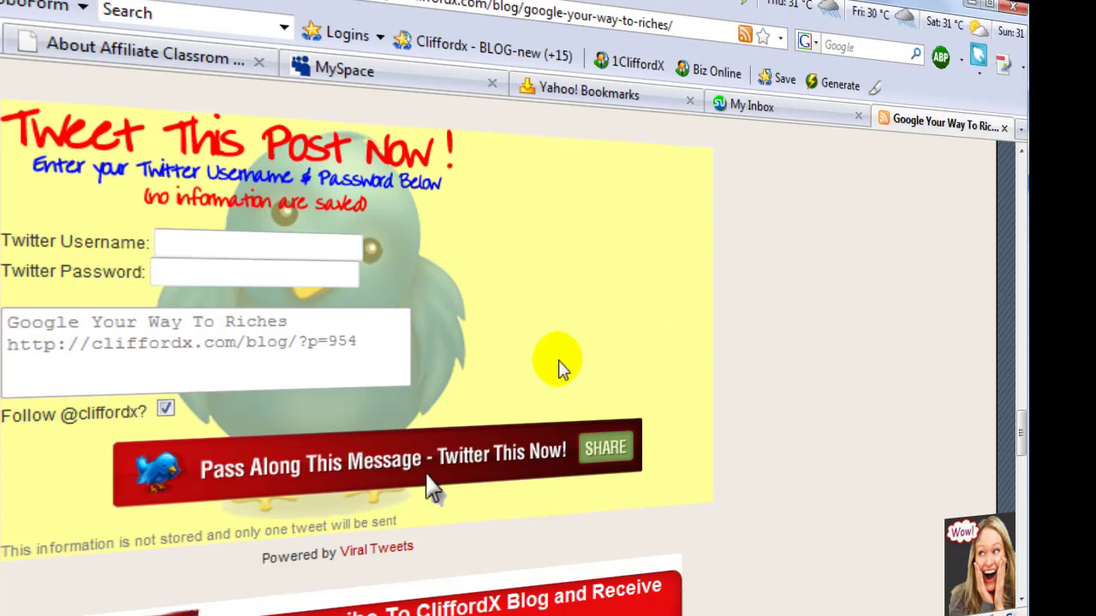
drag(1018, 428, 1010, 462)
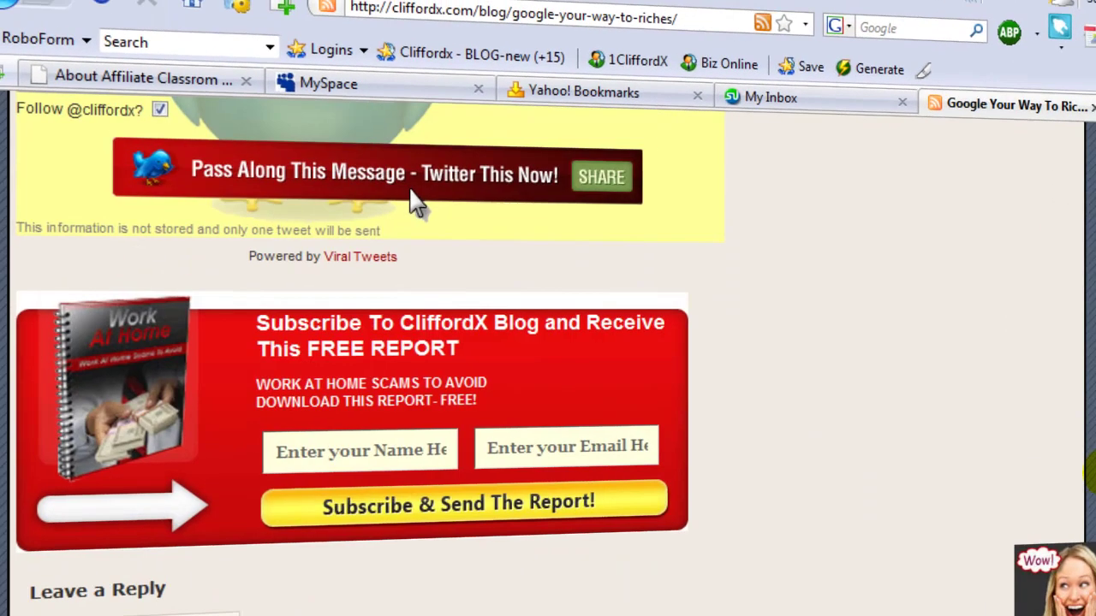
scroll(411, 201, up, 8)
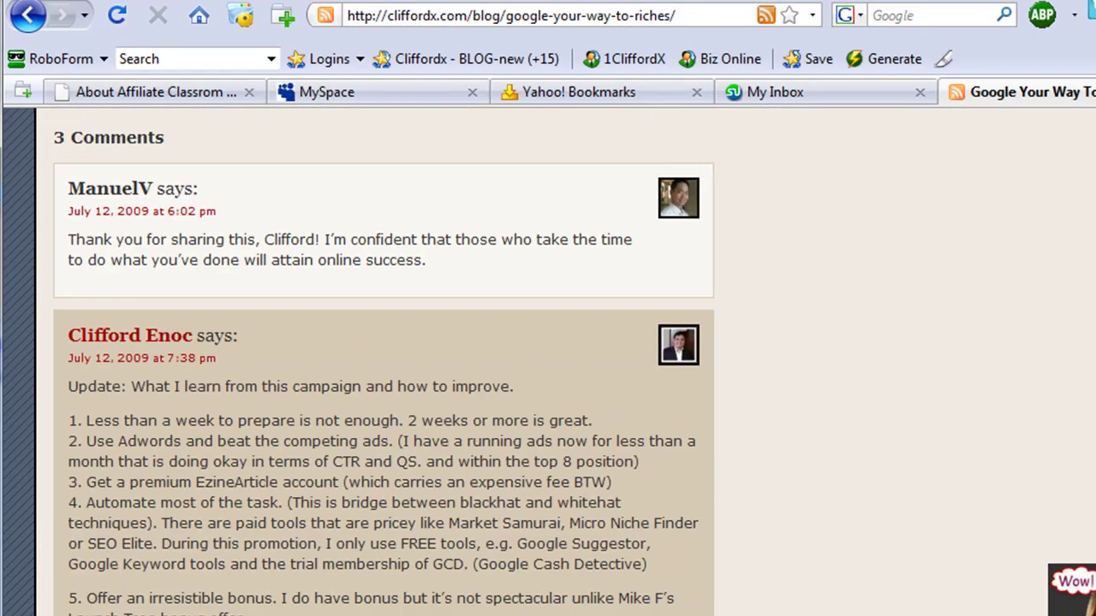
scroll(384, 360, up, 15)
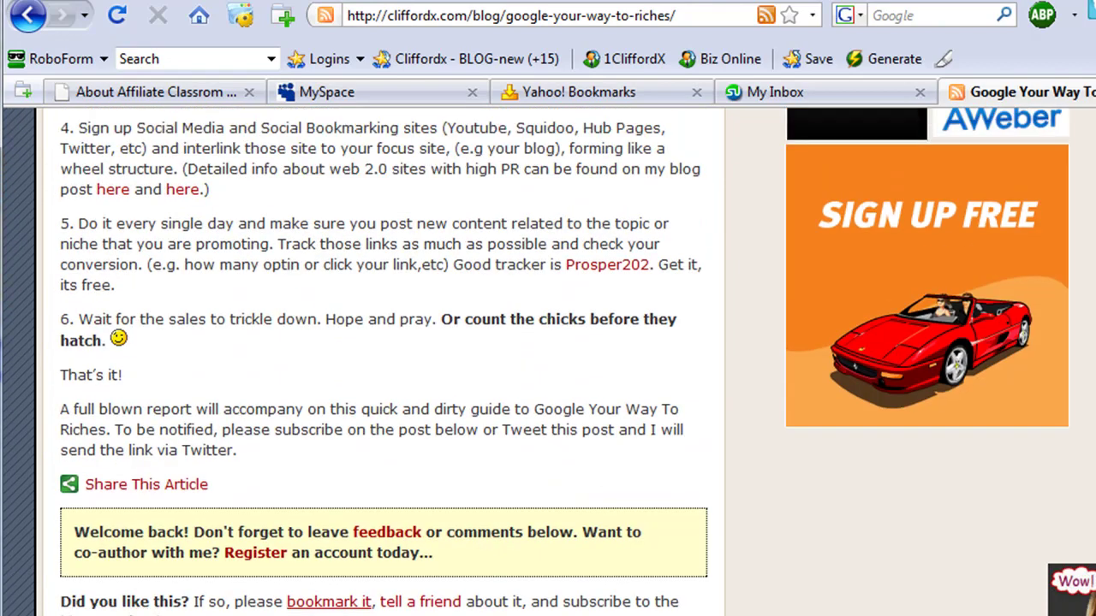
scroll(240, 458, down, 1)
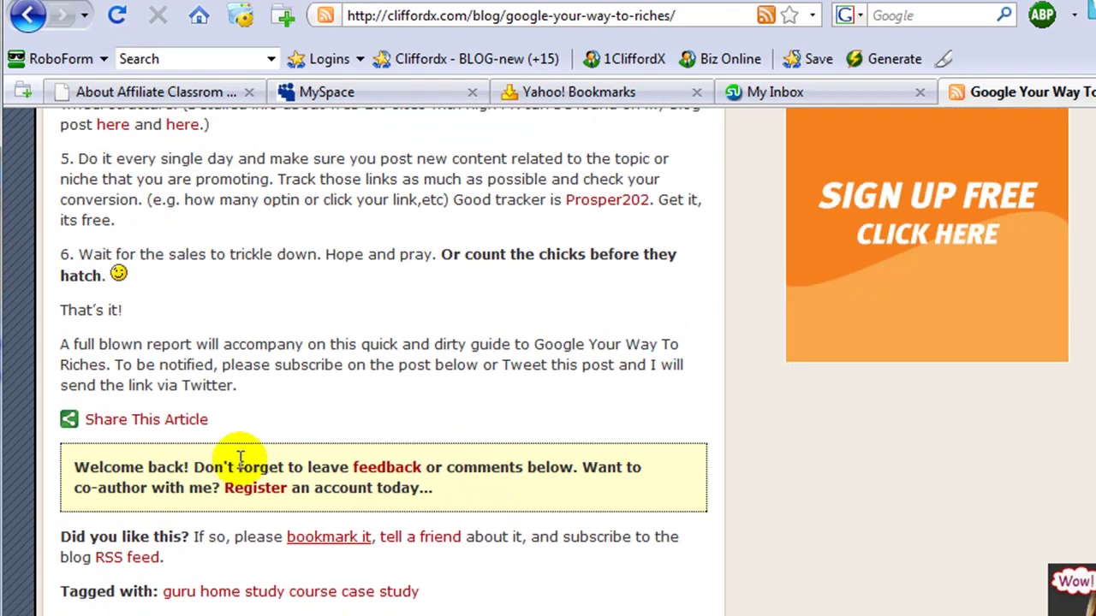
scroll(239, 459, down, 1)
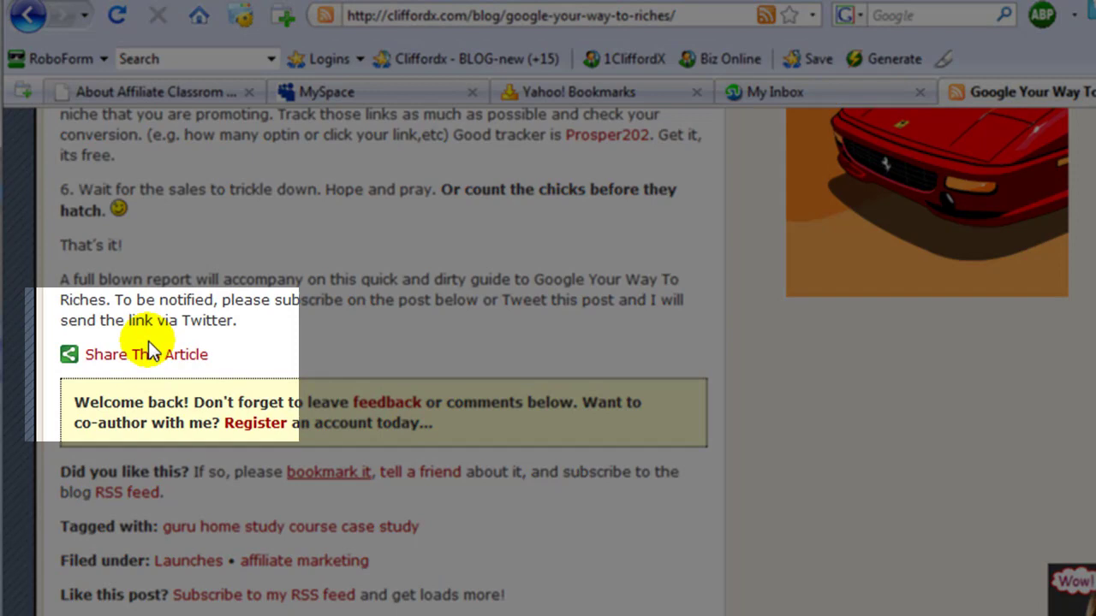
click(149, 349)
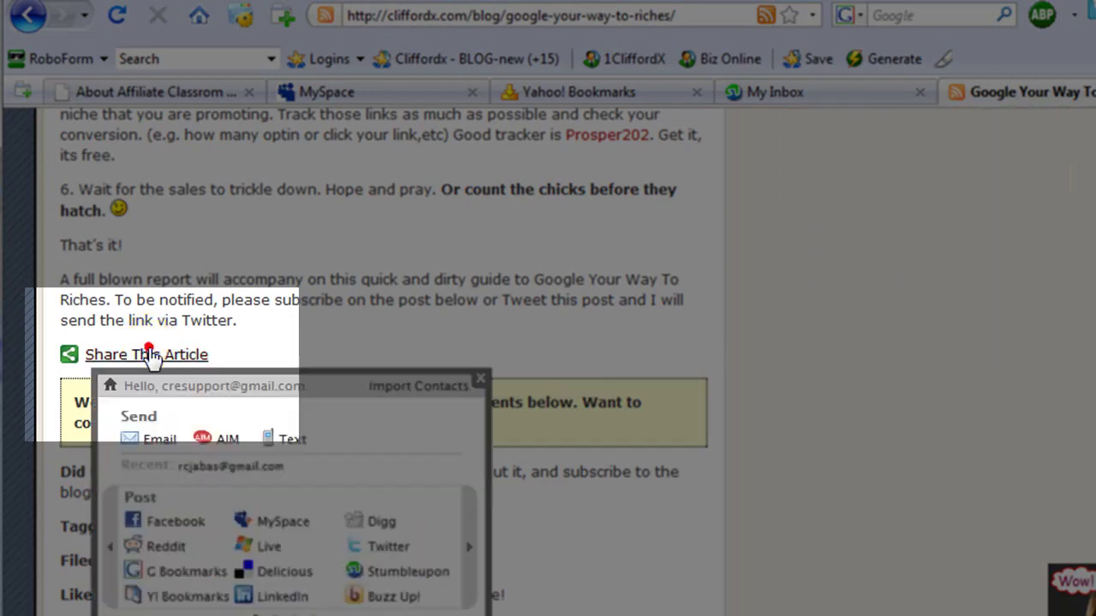
scroll(660, 505, down, 2)
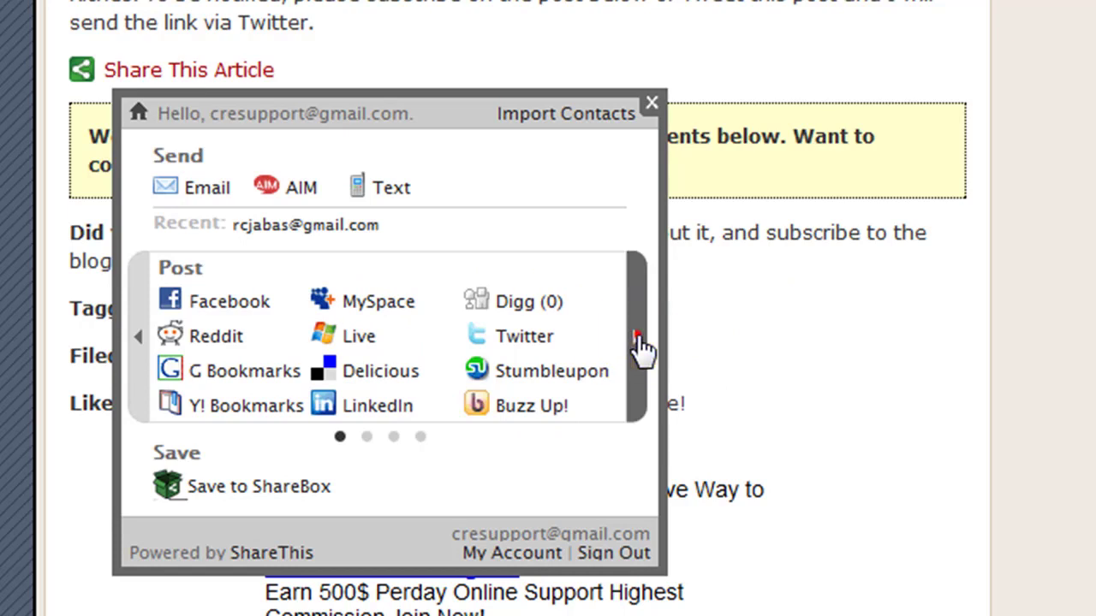
click(639, 340)
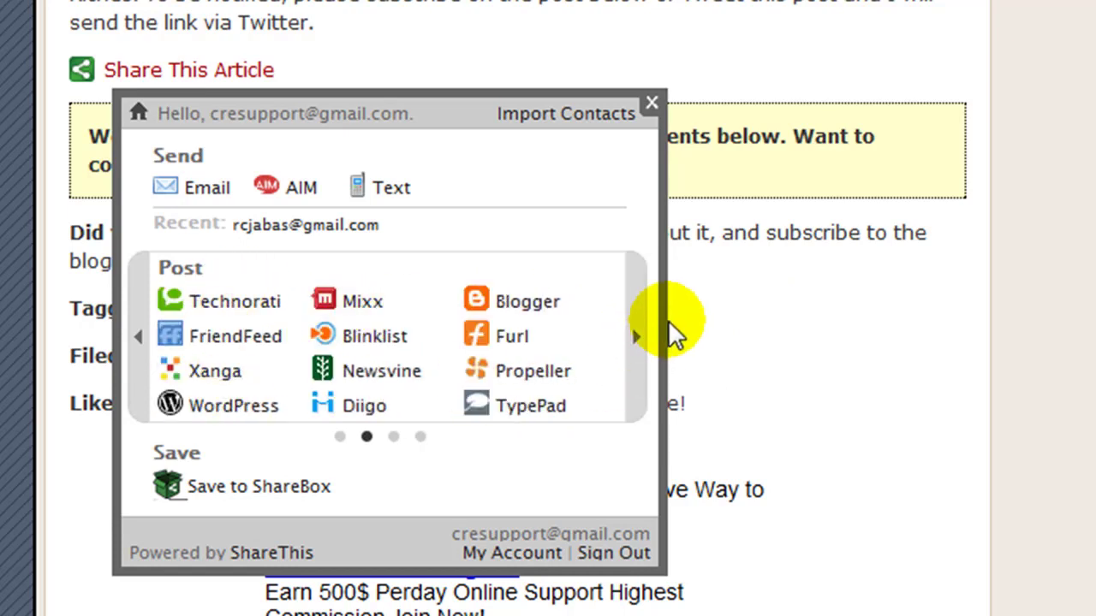
click(638, 339)
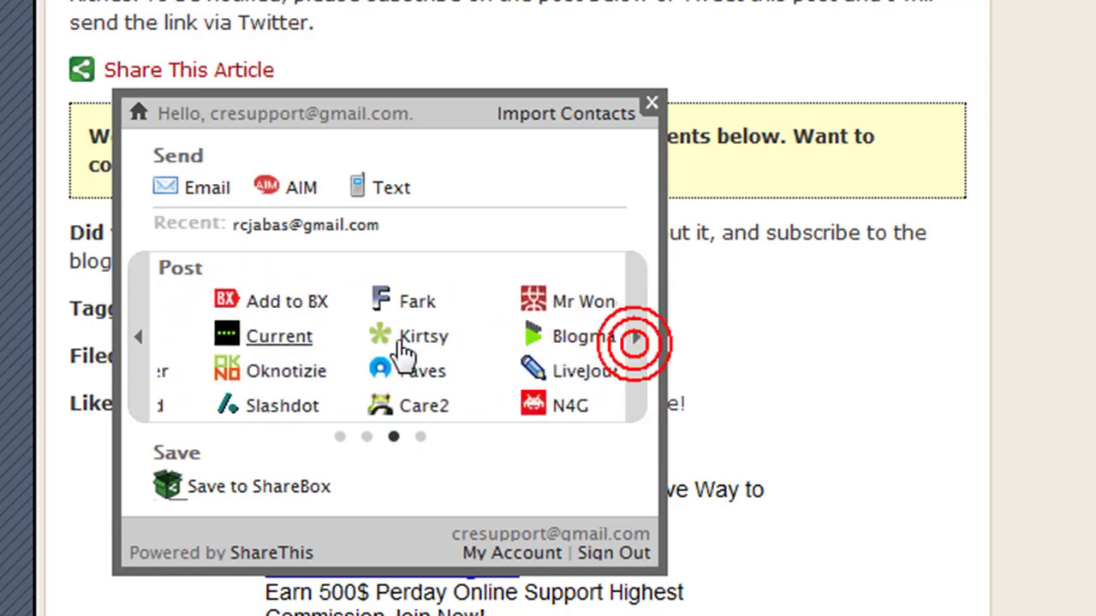
click(637, 341)
click(638, 342)
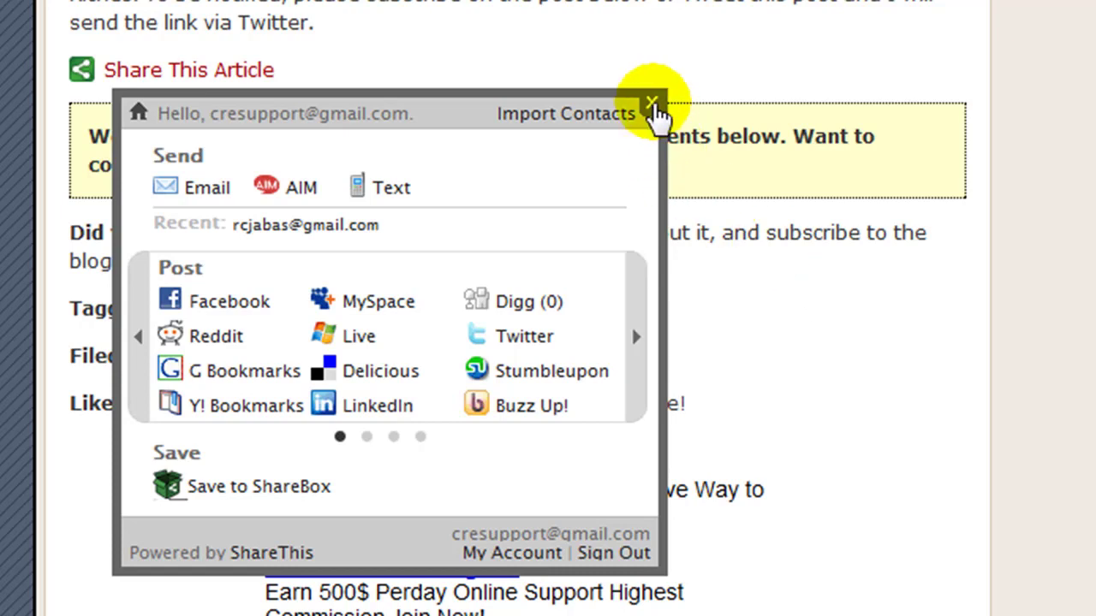
click(653, 107)
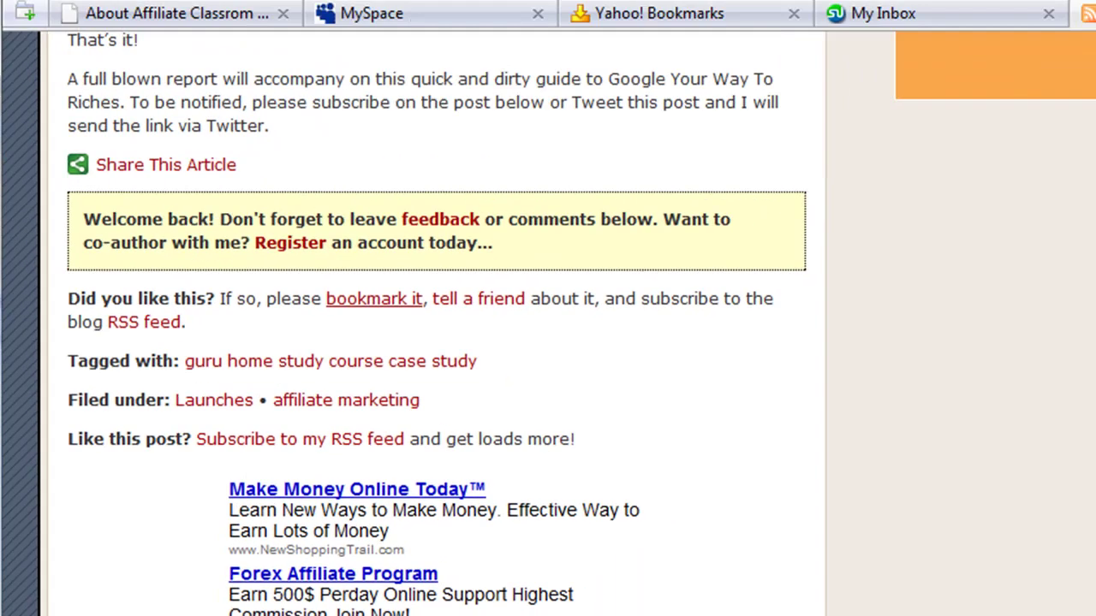
Step: Swap the post slug for wp-admin in the address and log in with the saved RoboForm credentials
click(411, 72)
click(463, 72)
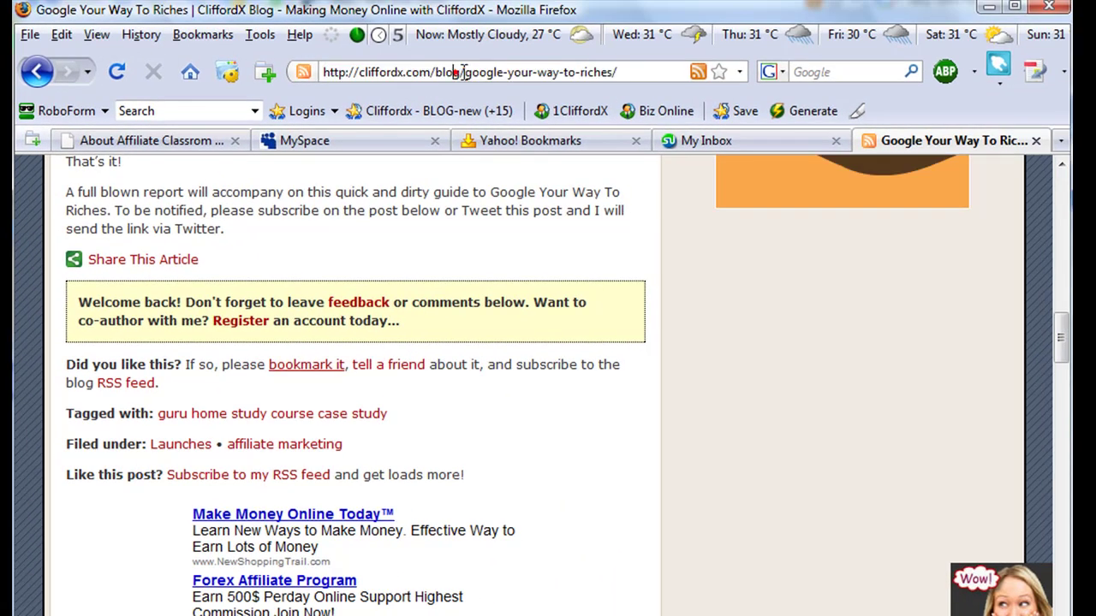
drag(464, 73, 630, 72)
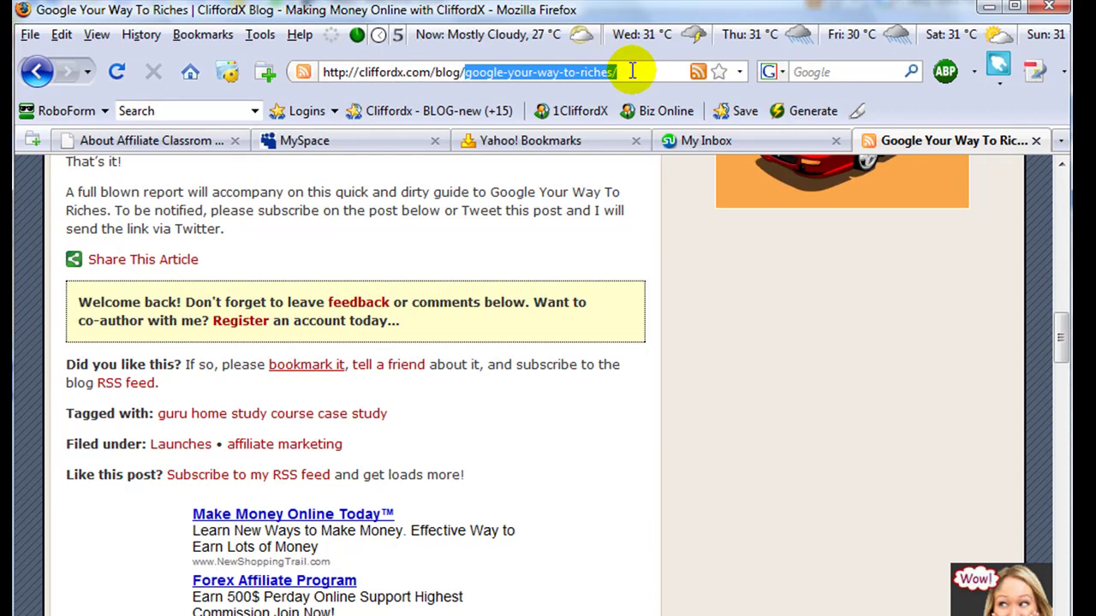
text(wp-a)
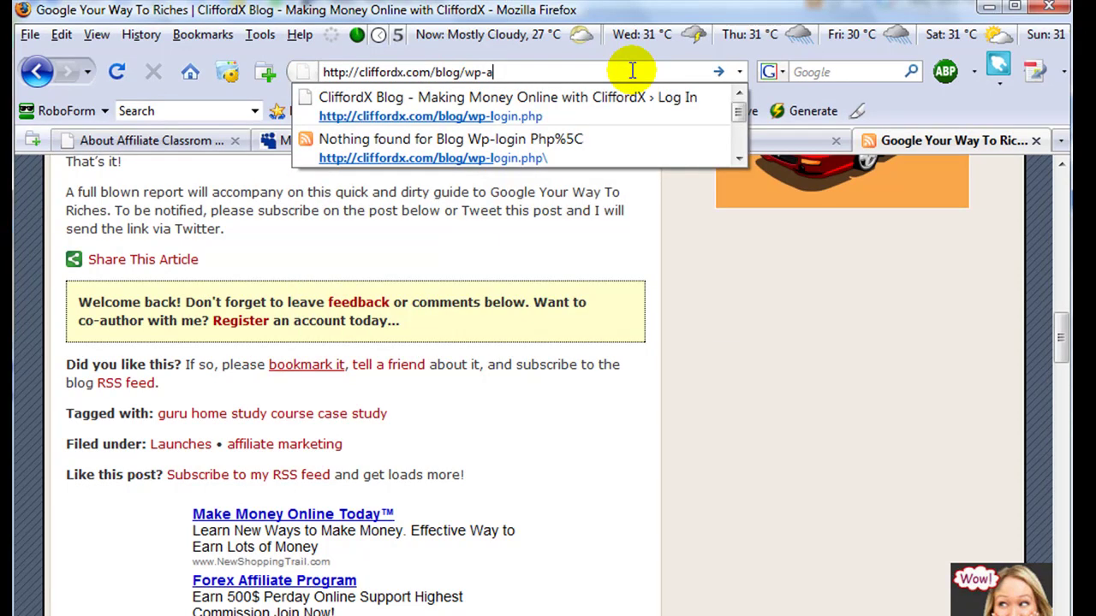
text(dmin)
key(Return)
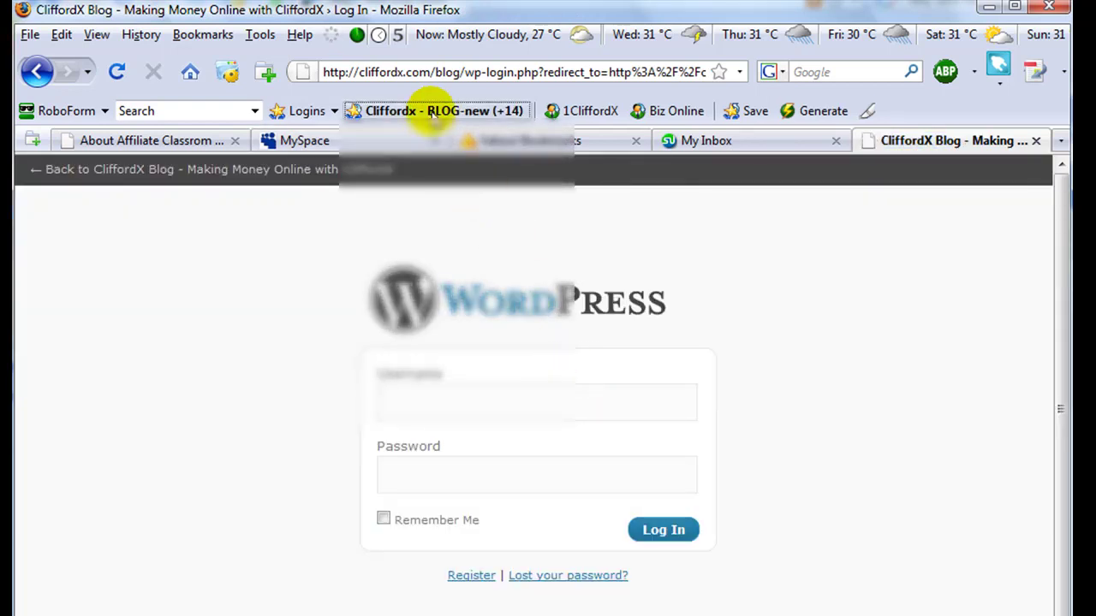
click(433, 117)
click(434, 146)
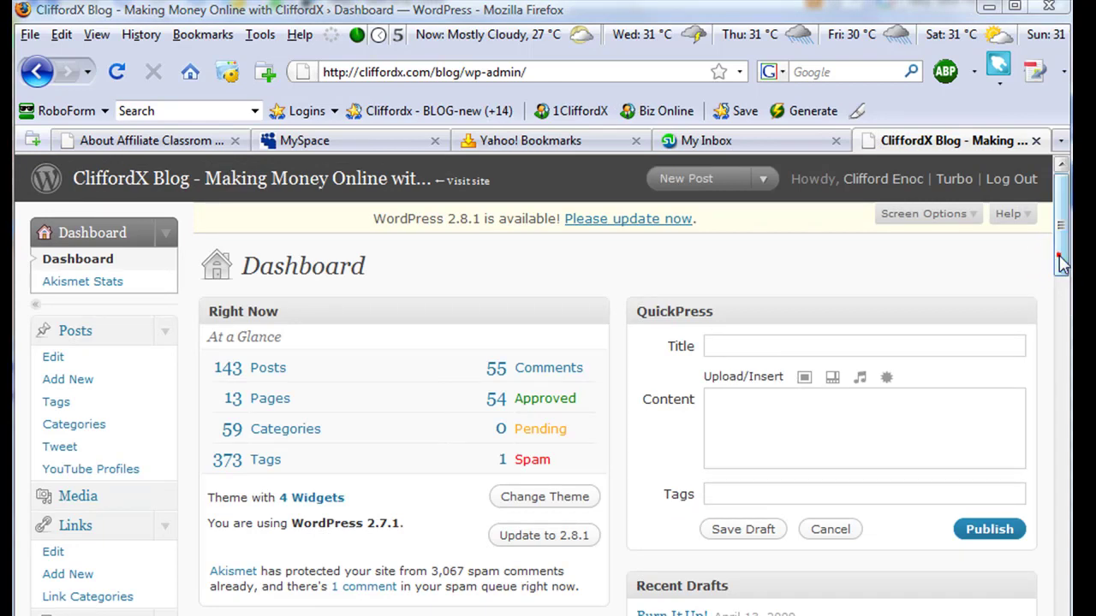
Step: Open Plugins > Installed from the Dashboard sidebar
drag(1060, 254, 1058, 373)
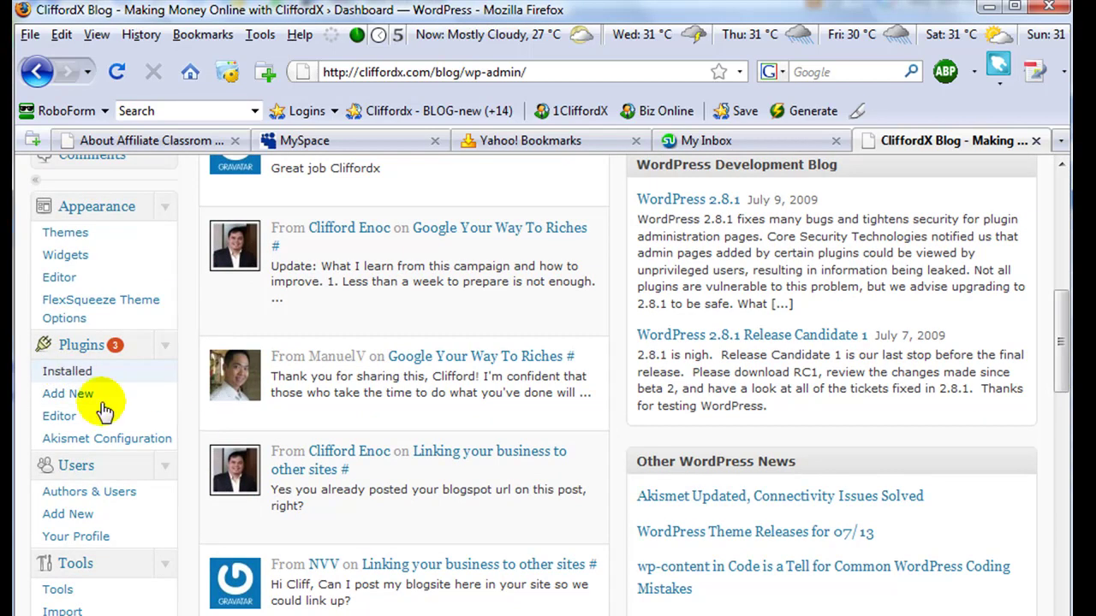
click(68, 394)
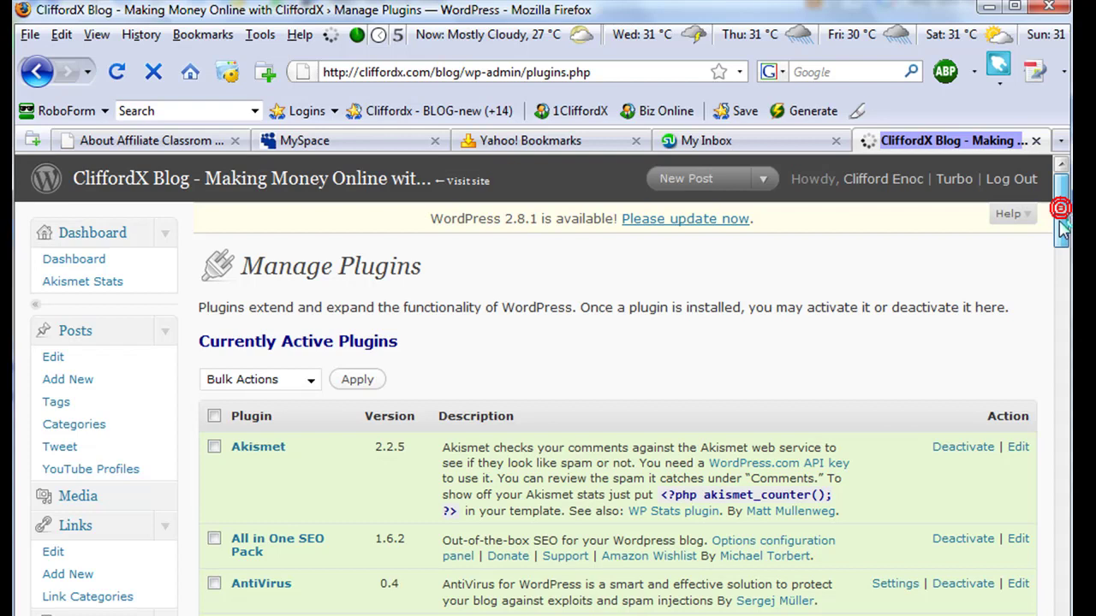
Step: Find ShareThis 3.0.1 in the Manage Plugins list, then go to Plugins > Add New
drag(1058, 216, 1048, 384)
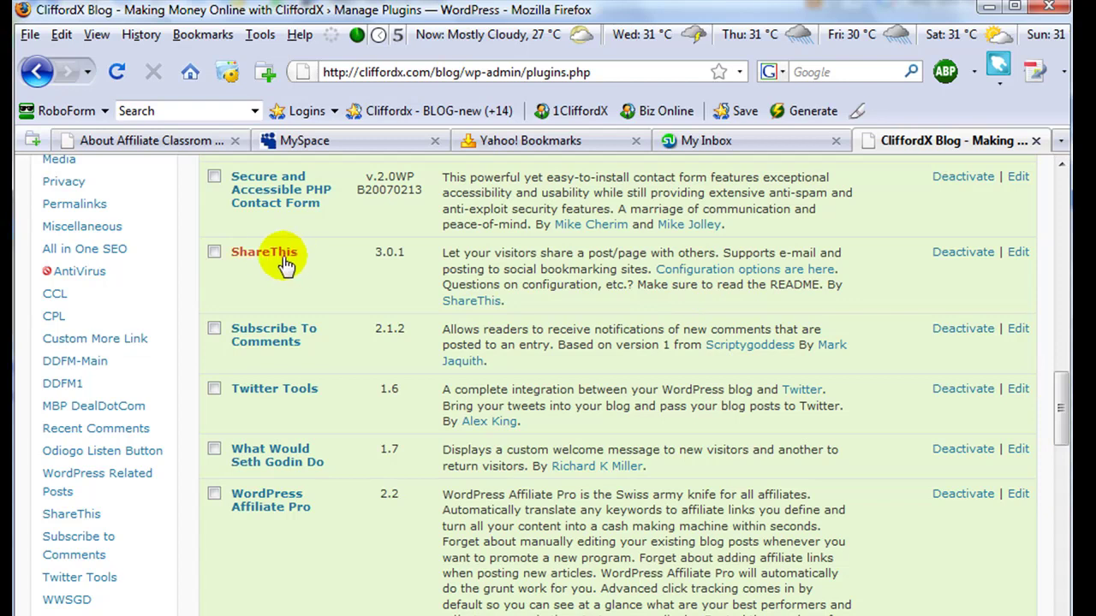
drag(1059, 428, 1055, 343)
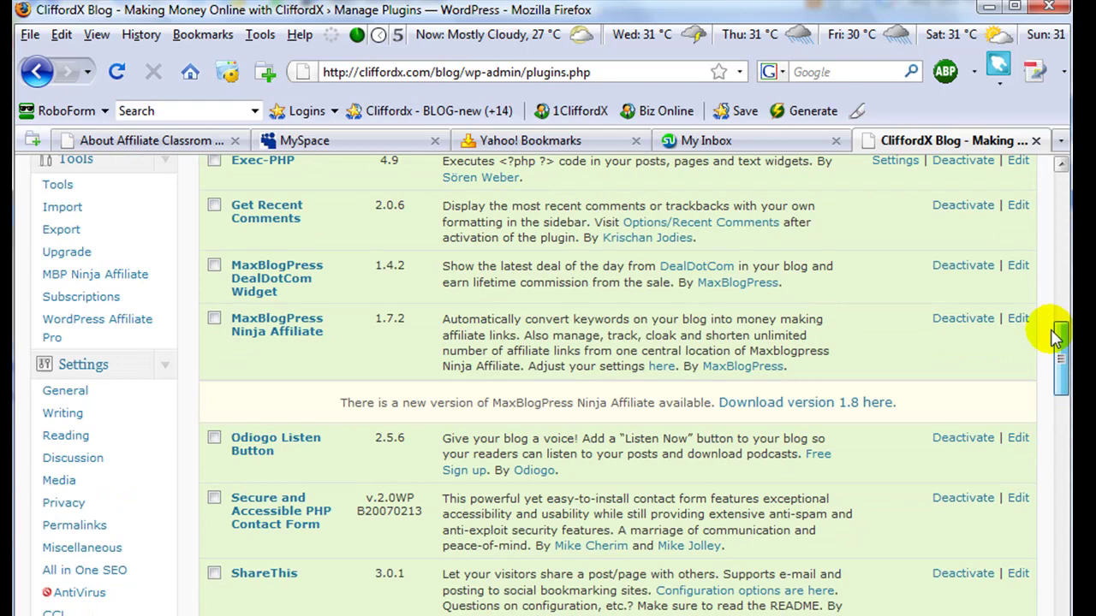
drag(1062, 337, 1057, 324)
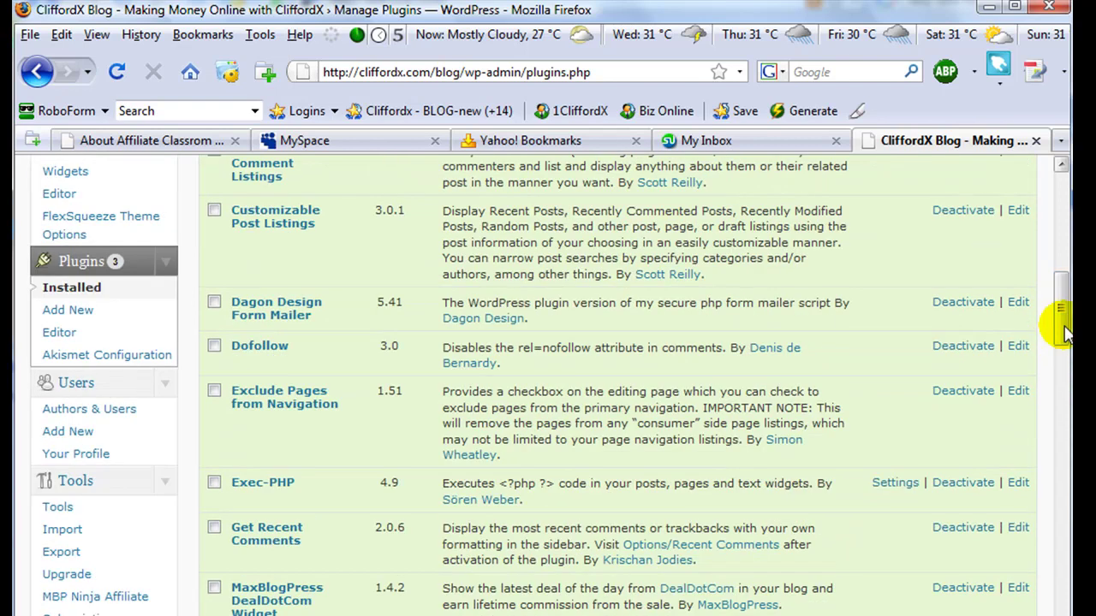
click(53, 319)
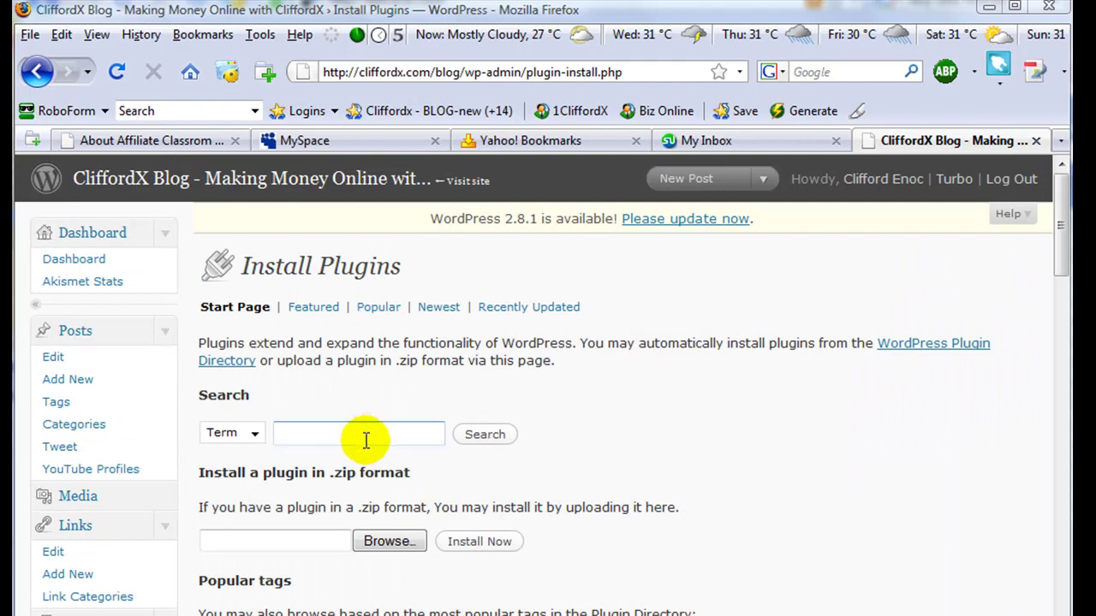
Step: Search the plugin directory for 'share this'
click(364, 436)
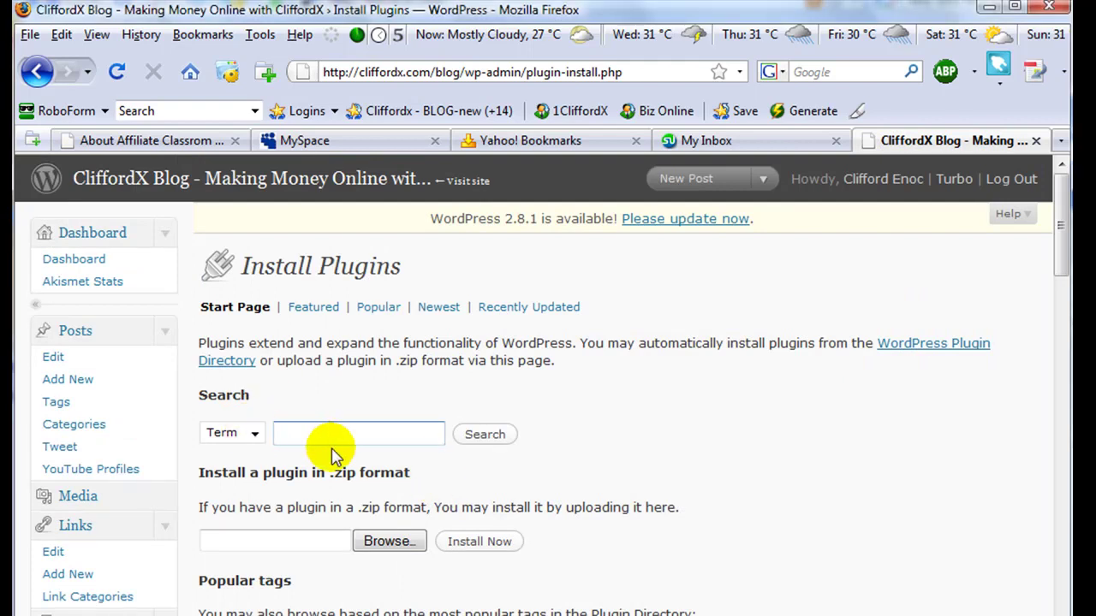
double_click(338, 437)
click(338, 439)
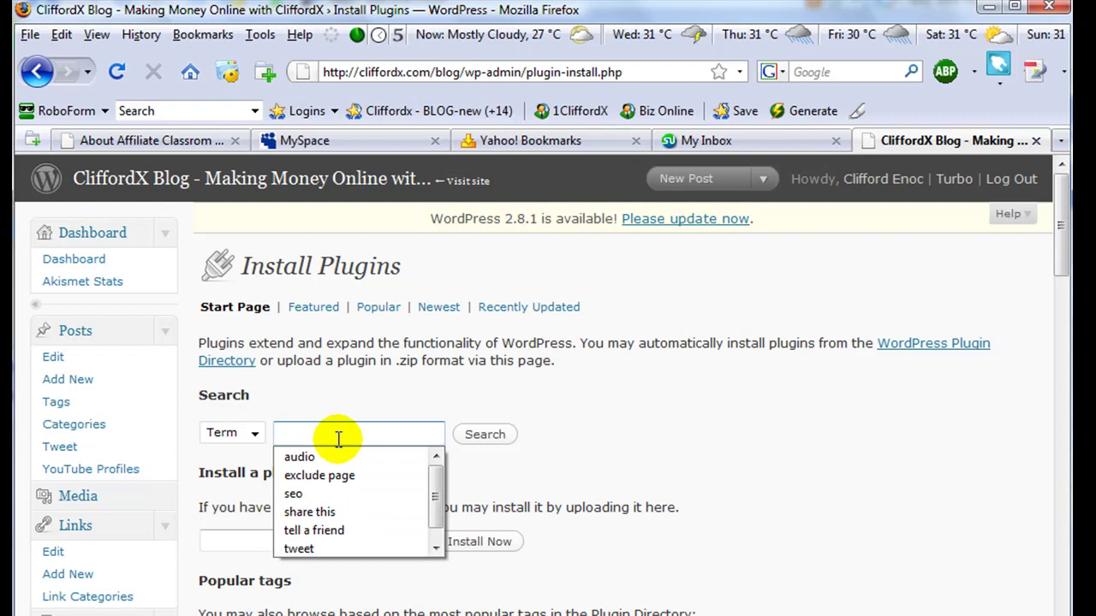
text(share this)
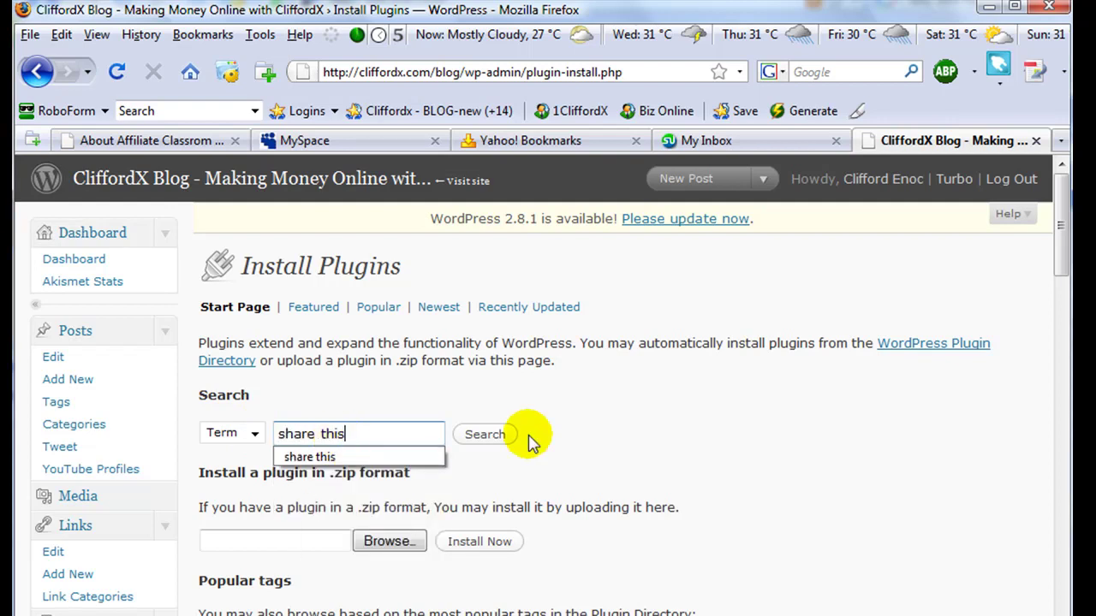
click(486, 434)
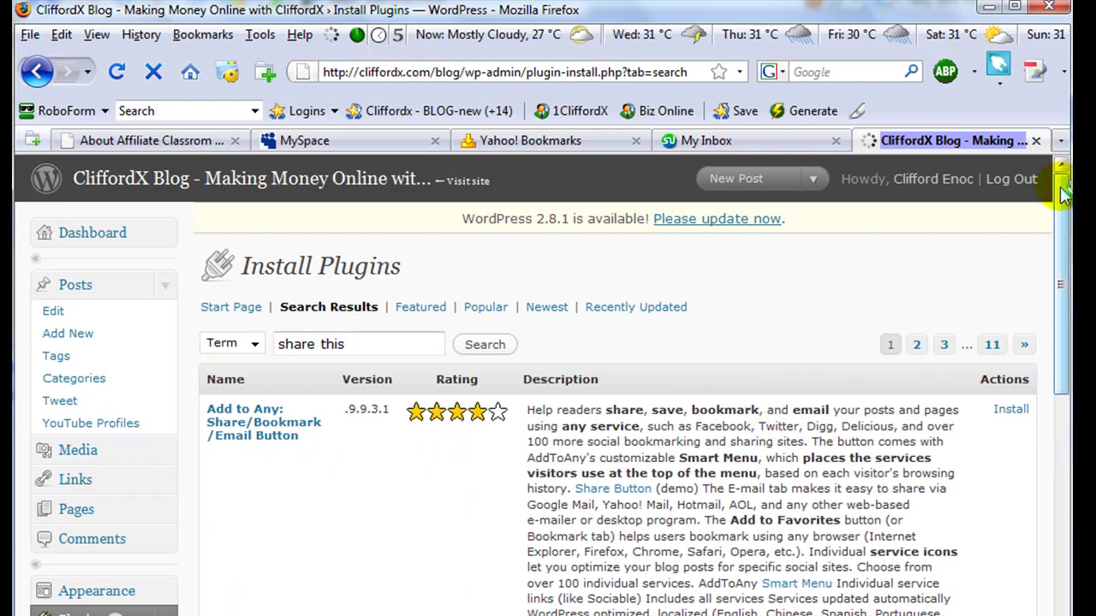
Step: Scroll the search results down to the ShareThis 3.0.1 entry
drag(1060, 191, 1060, 197)
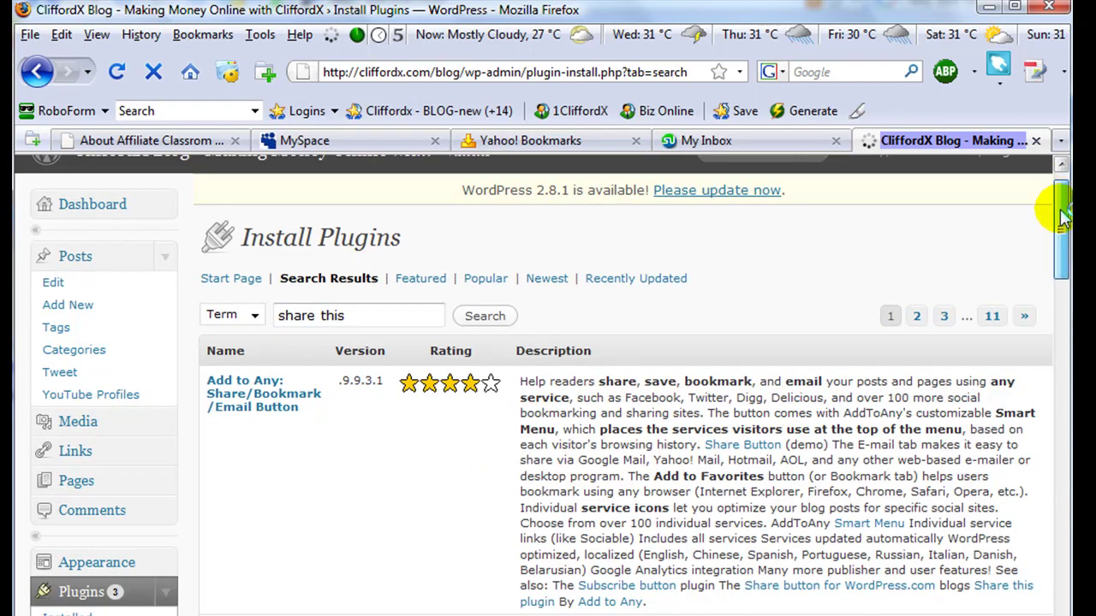
drag(1060, 224, 1059, 572)
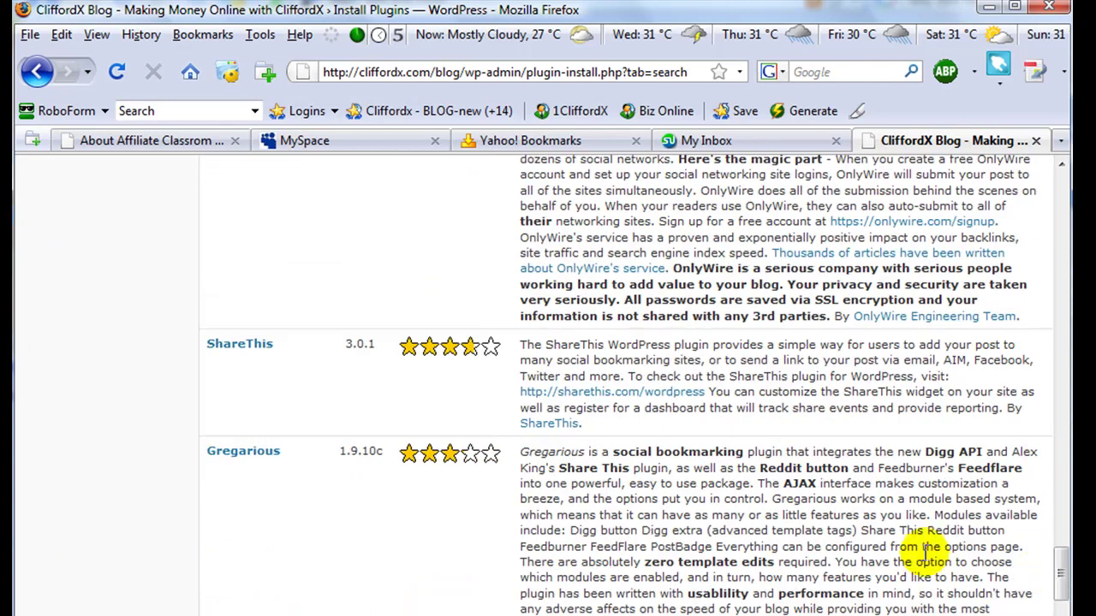
click(214, 344)
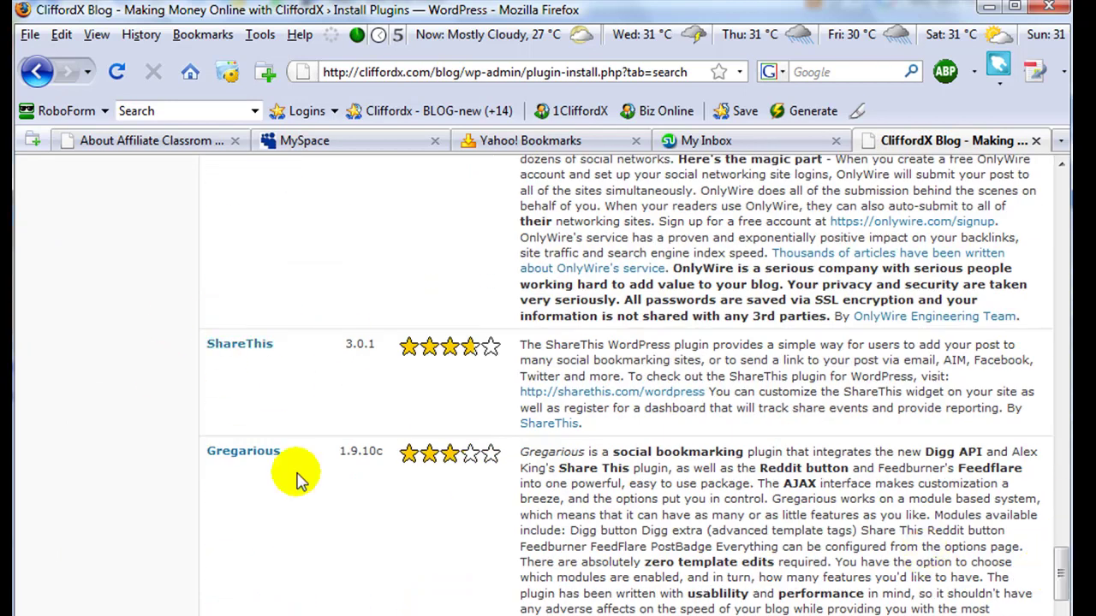
scroll(306, 604, right, 1)
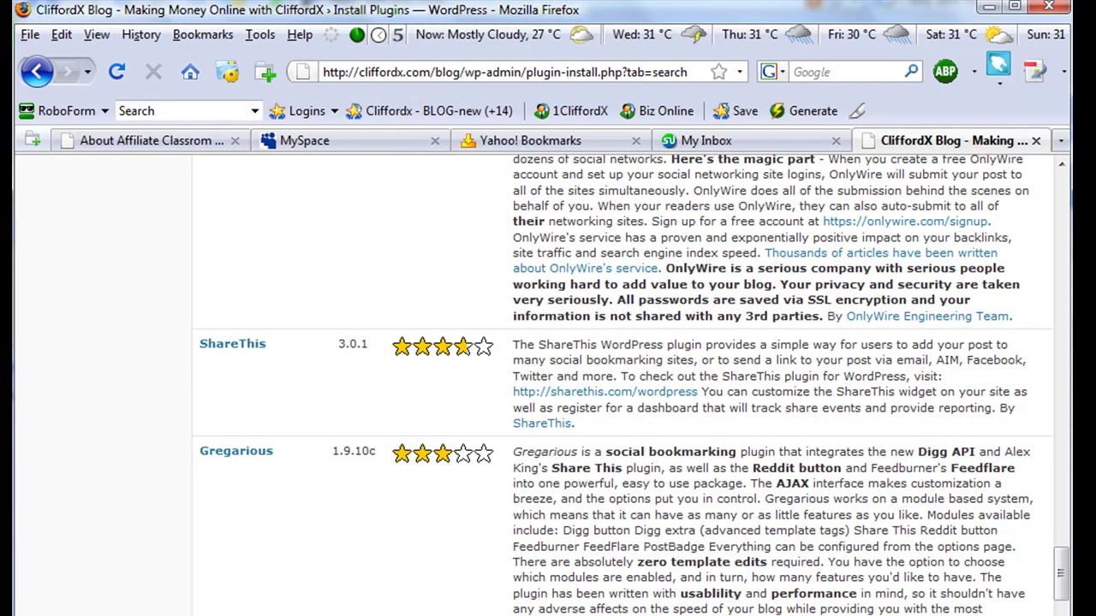
scroll(594, 385, right, 3)
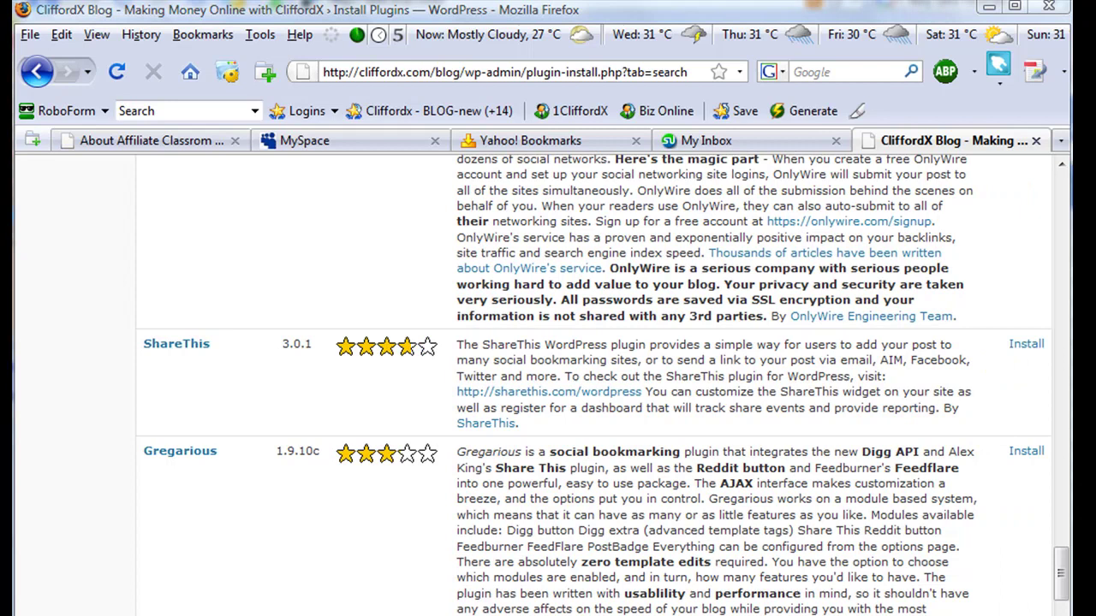
Step: Mark the ShareThis row with a red arrow and loop, then clear the annotations
mouse_move(126, 325)
mouse_down()
mouse_move(120, 402)
mouse_move(201, 392)
mouse_move(160, 326)
mouse_up()
mouse_move(126, 329)
mouse_down()
mouse_move(135, 420)
mouse_move(381, 450)
mouse_move(780, 457)
mouse_up()
mouse_move(856, 463)
mouse_down()
mouse_move(1057, 428)
mouse_move(1019, 304)
mouse_move(214, 304)
mouse_move(133, 364)
mouse_up()
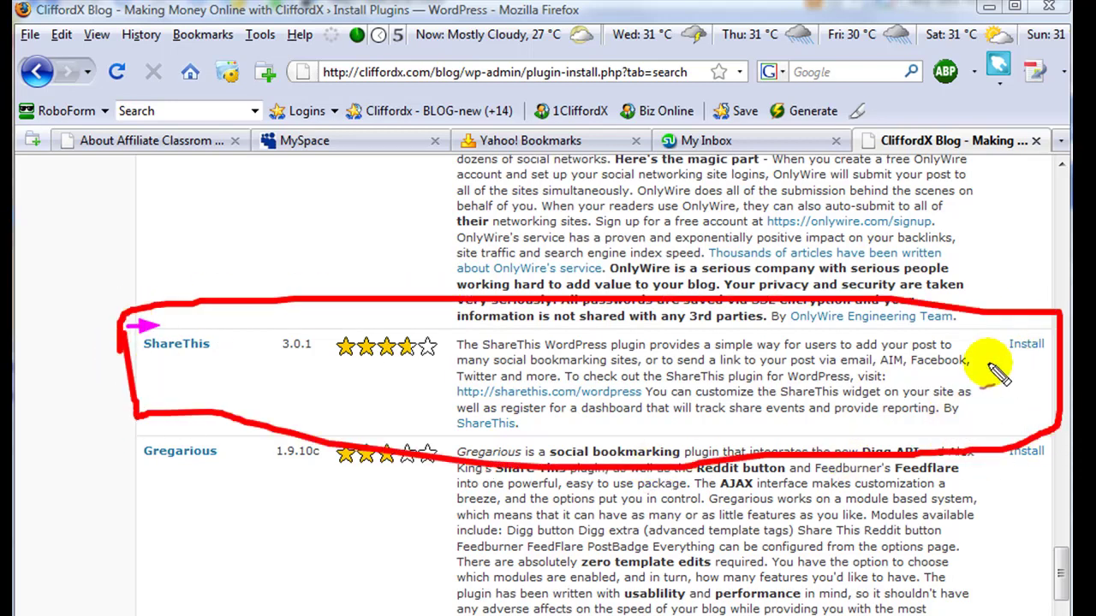
drag(983, 366, 1027, 370)
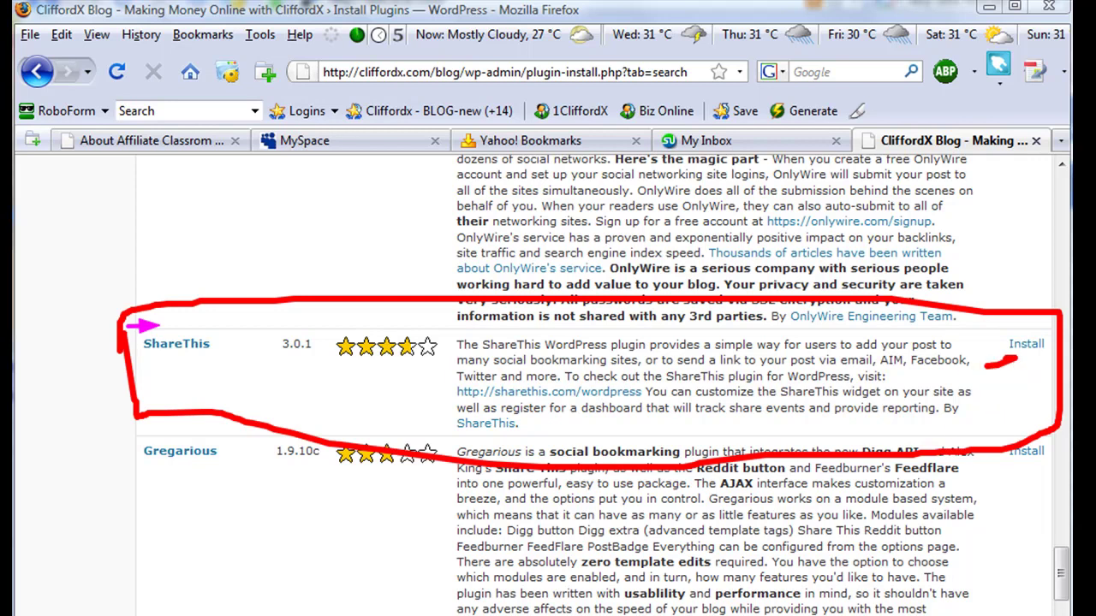
key(Escape)
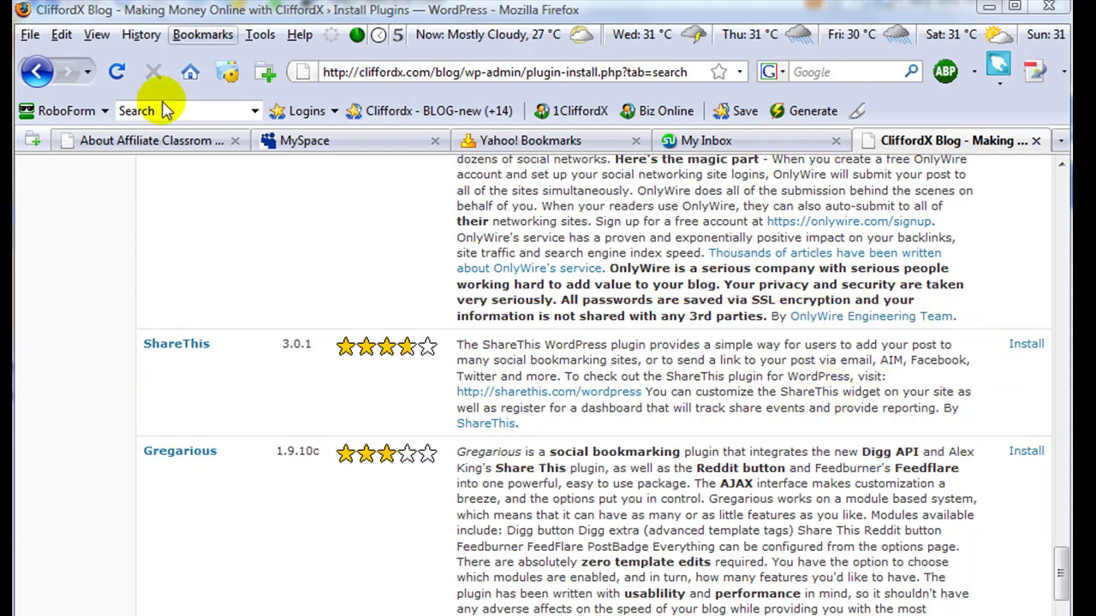
click(169, 145)
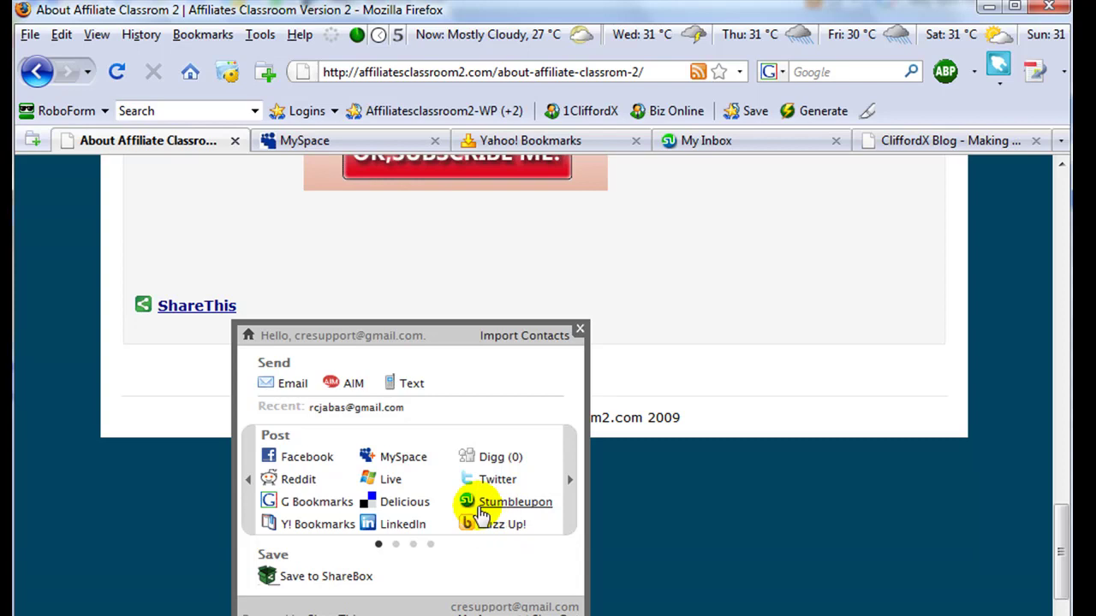
click(570, 481)
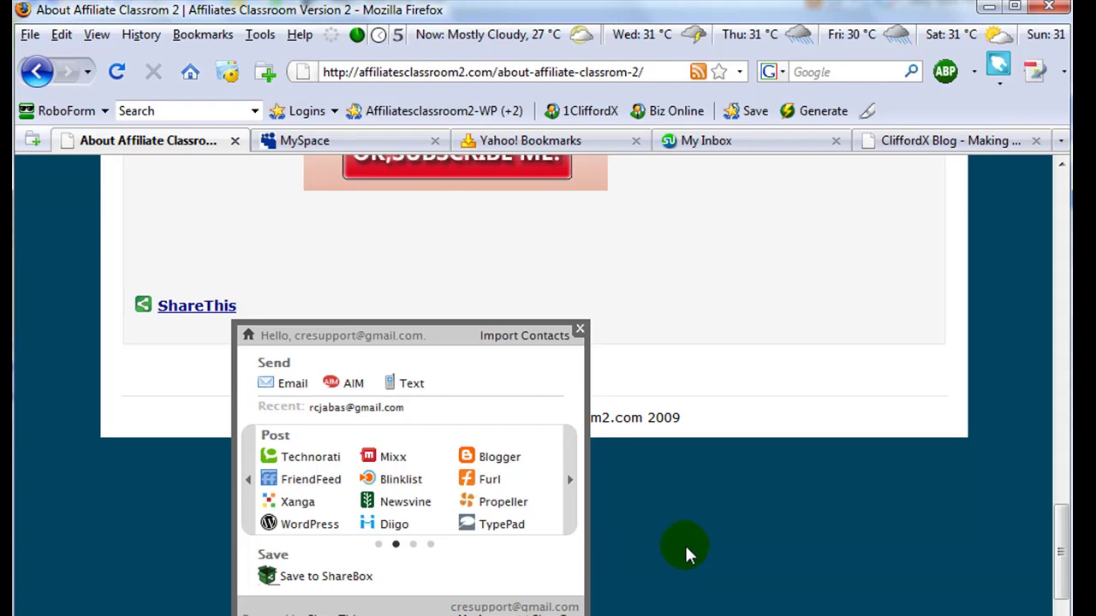
click(581, 334)
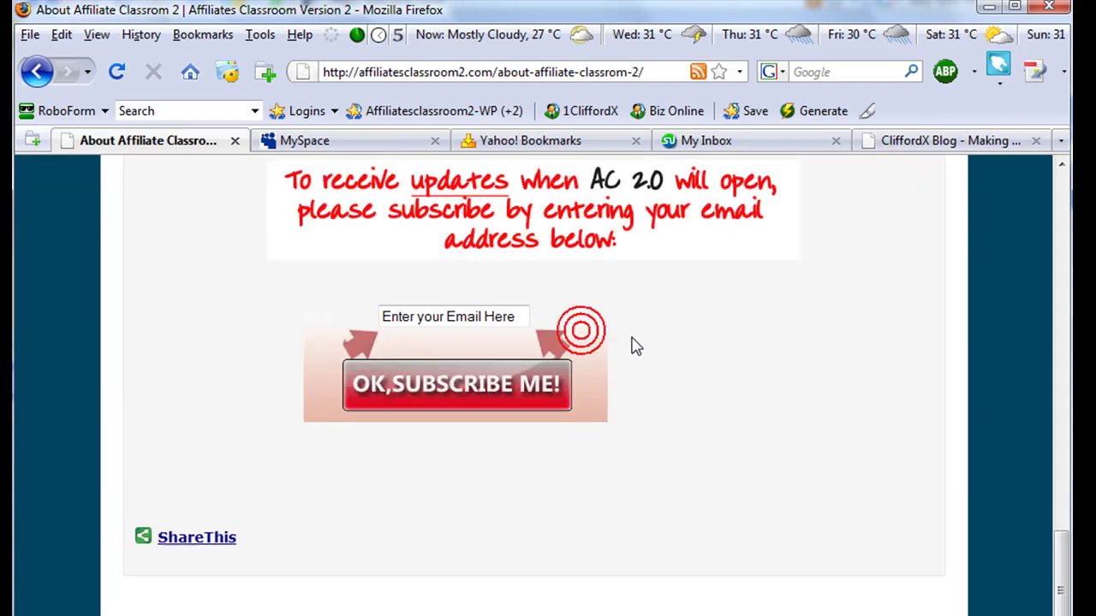
click(963, 141)
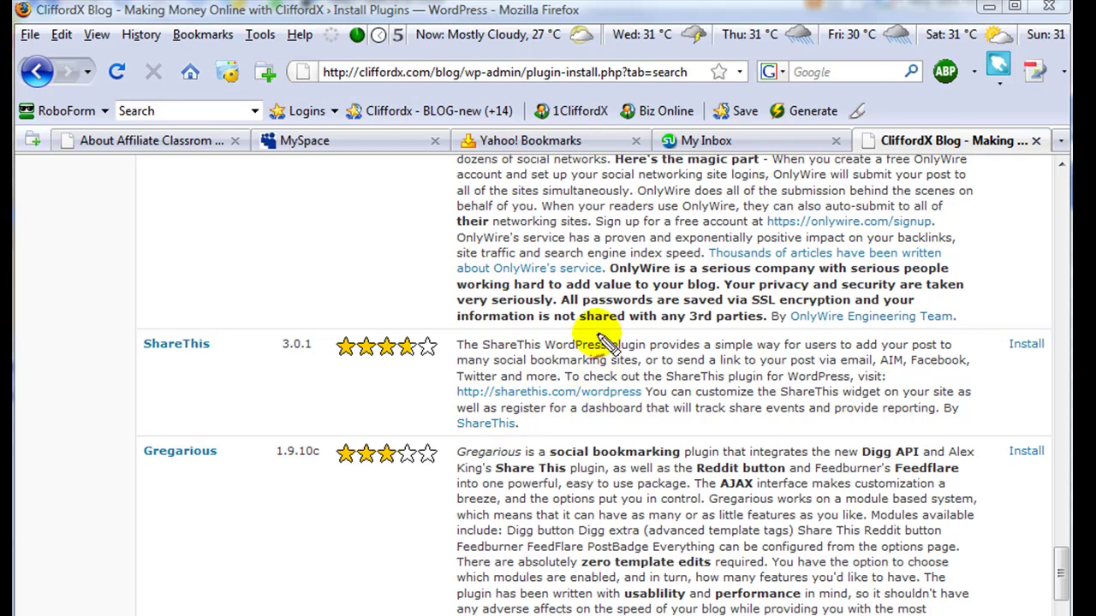
Step: Draw red circles on the ShareThis description and around the OnlyWire, Gregarious and signup-link text
mouse_move(601, 331)
mouse_down()
mouse_move(567, 355)
mouse_move(600, 381)
mouse_move(641, 344)
mouse_move(603, 332)
mouse_up()
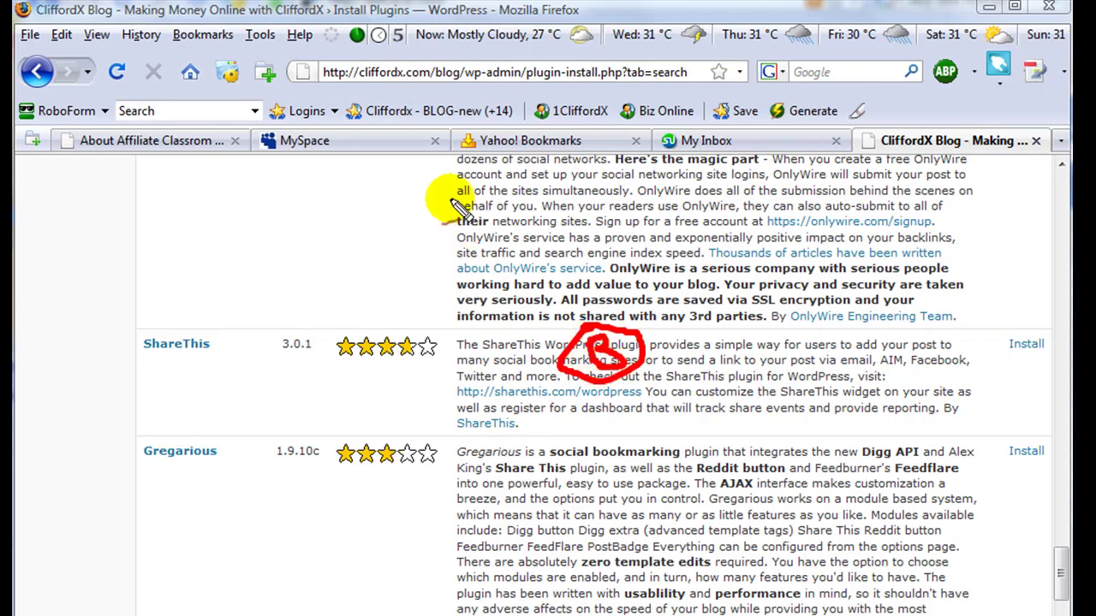
mouse_move(441, 186)
mouse_down()
mouse_move(420, 225)
mouse_move(476, 210)
mouse_move(431, 178)
mouse_up()
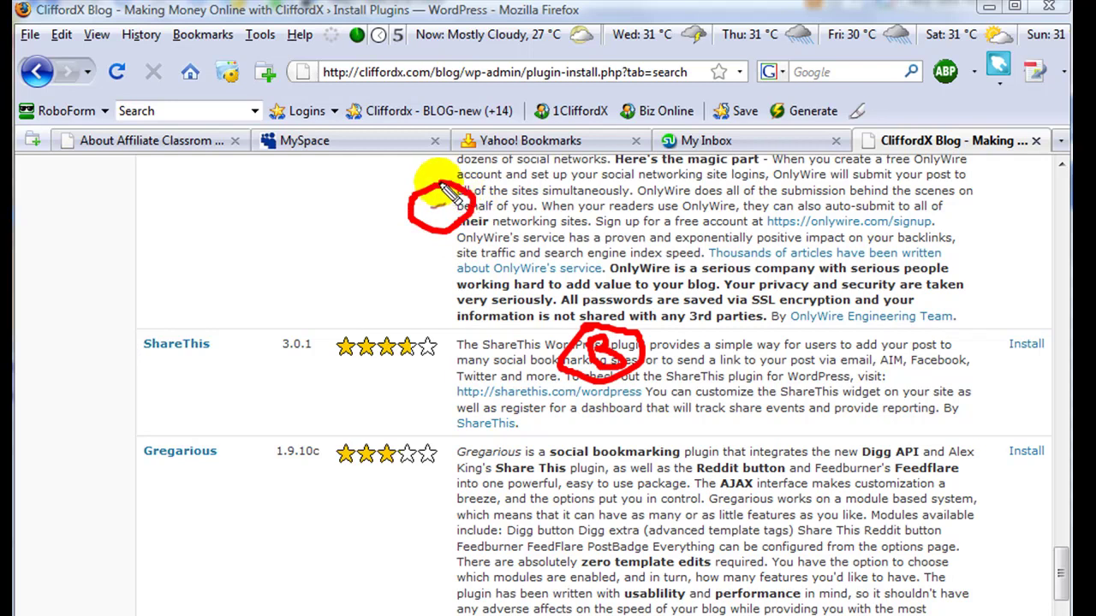
mouse_move(371, 264)
mouse_down()
mouse_move(330, 293)
mouse_move(366, 262)
mouse_up()
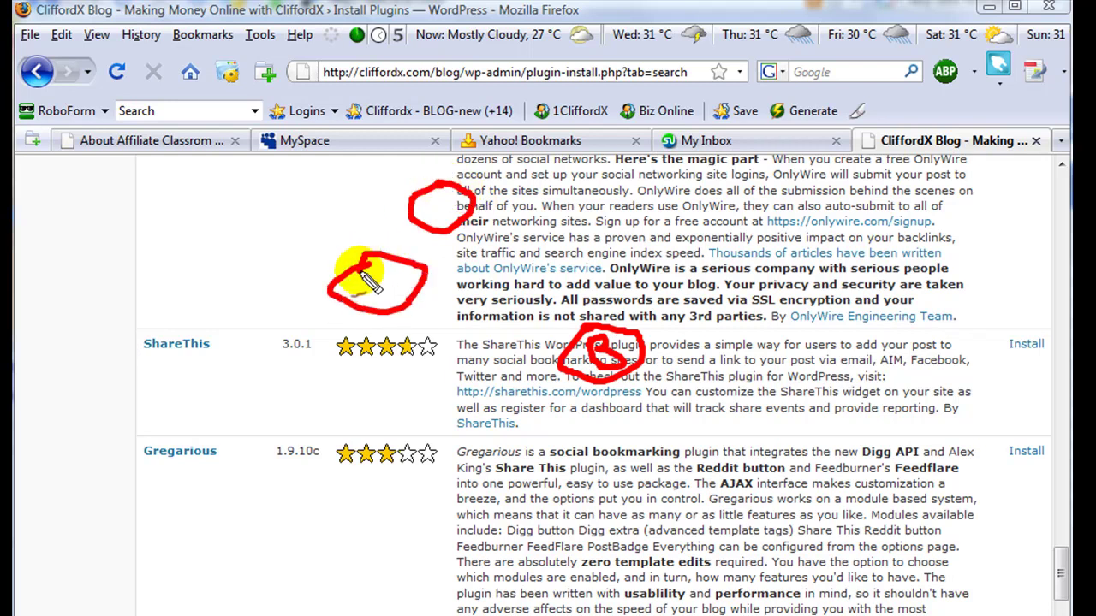
mouse_move(355, 369)
mouse_down()
mouse_move(323, 406)
mouse_move(398, 416)
mouse_move(368, 363)
mouse_up()
mouse_move(524, 438)
mouse_down()
mouse_move(495, 469)
mouse_move(509, 490)
mouse_move(514, 432)
mouse_up()
mouse_move(728, 447)
mouse_down()
mouse_move(695, 476)
mouse_move(801, 501)
mouse_move(749, 439)
mouse_move(724, 447)
mouse_up()
mouse_move(865, 375)
mouse_down()
mouse_move(826, 313)
mouse_move(898, 355)
mouse_move(835, 368)
mouse_up()
mouse_move(761, 199)
mouse_down()
mouse_move(765, 225)
mouse_move(826, 244)
mouse_move(783, 192)
mouse_move(762, 203)
mouse_up()
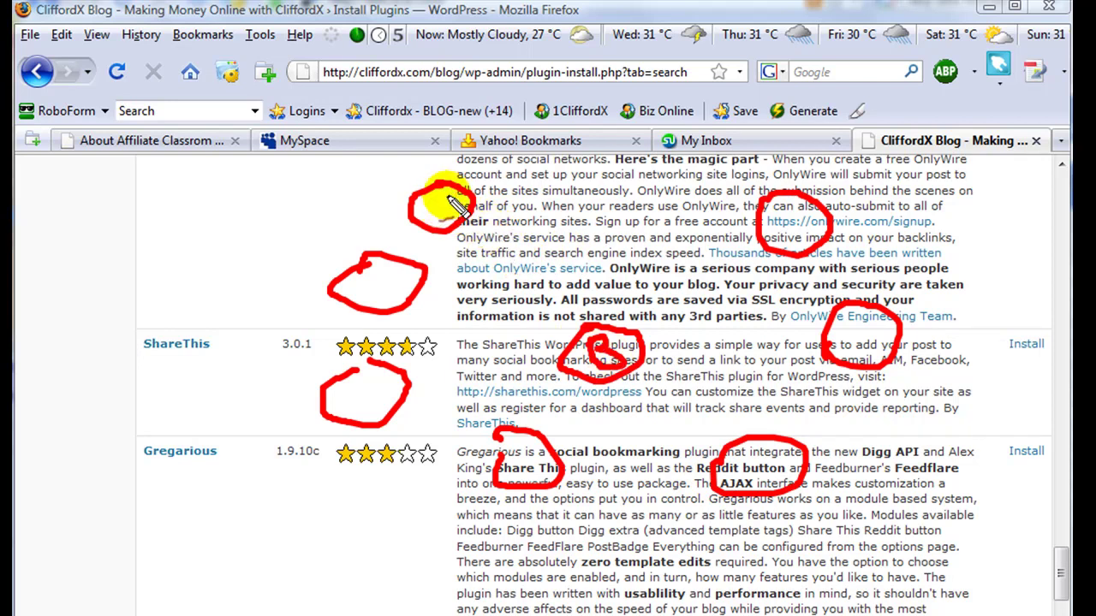
Step: Write letters such as D, R, T and 1 inside the outer circles
drag(451, 199, 451, 222)
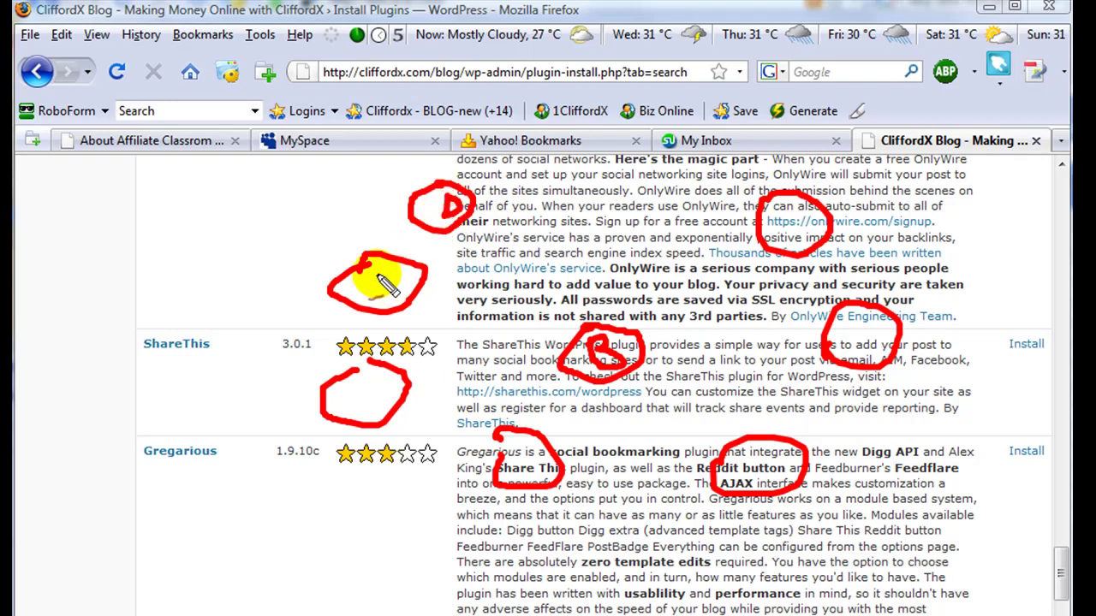
mouse_move(379, 277)
mouse_down()
mouse_move(370, 286)
mouse_move(399, 310)
mouse_up()
drag(363, 417, 377, 411)
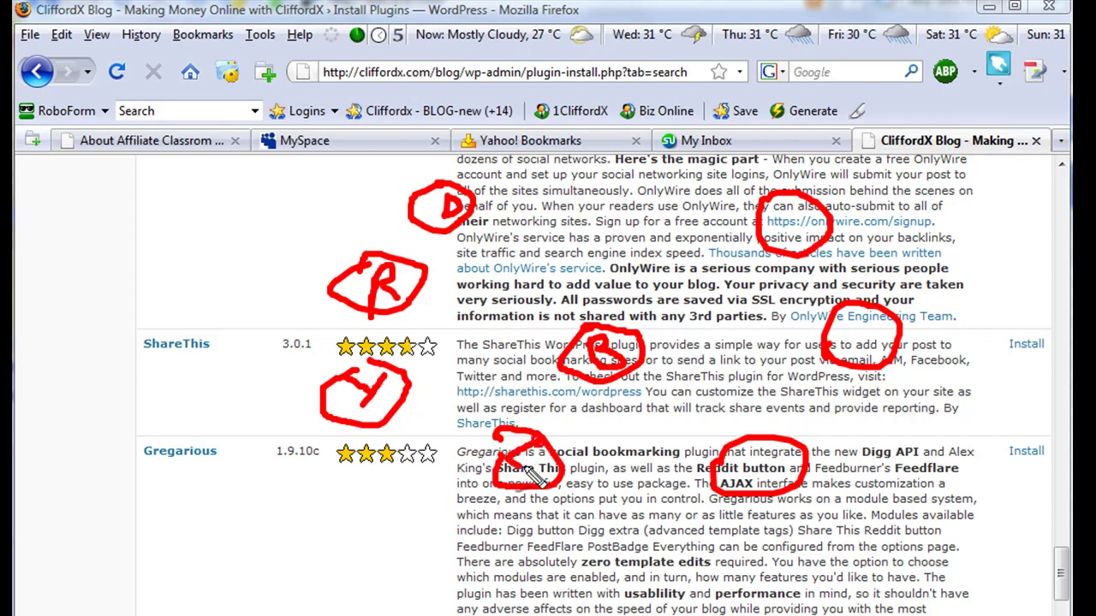
drag(528, 467, 565, 466)
mouse_move(697, 445)
mouse_down()
mouse_move(711, 459)
mouse_move(766, 461)
mouse_move(801, 447)
mouse_up()
key(ctrl+z)
drag(762, 450, 762, 514)
mouse_move(843, 324)
mouse_down()
mouse_move(894, 330)
mouse_move(869, 361)
mouse_up()
drag(786, 219, 795, 250)
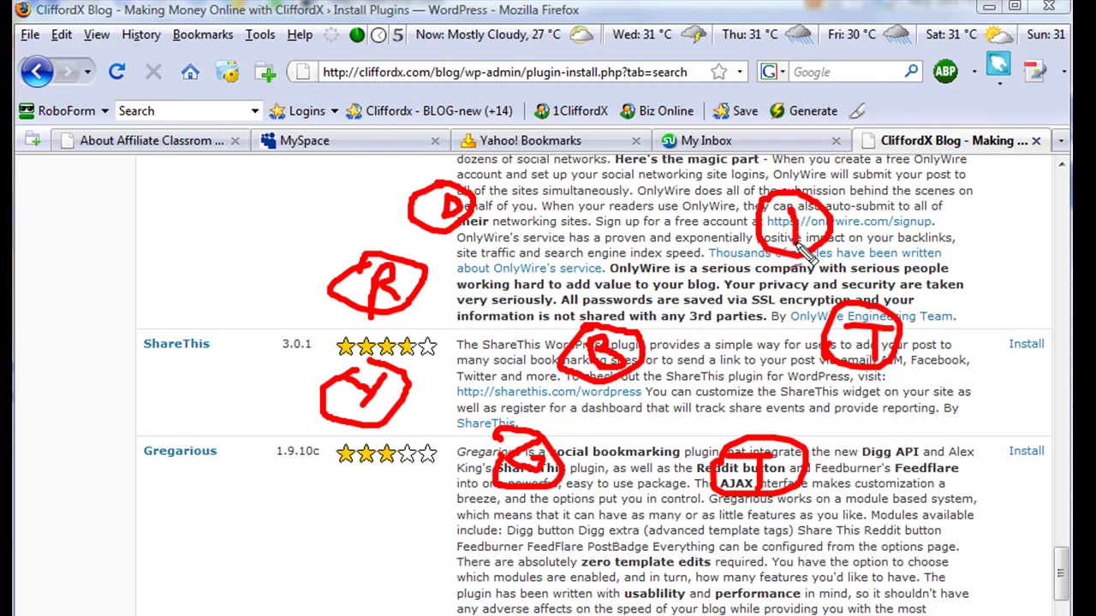
mouse_move(462, 198)
mouse_down()
mouse_move(556, 311)
mouse_move(571, 291)
mouse_move(580, 296)
mouse_up()
Step: Draw red arrows from the D, R, T and lower circles into ShareThis, then a large enclosing oval
mouse_move(771, 255)
mouse_down()
mouse_move(724, 304)
mouse_move(655, 342)
mouse_move(689, 338)
mouse_up()
drag(432, 296, 578, 367)
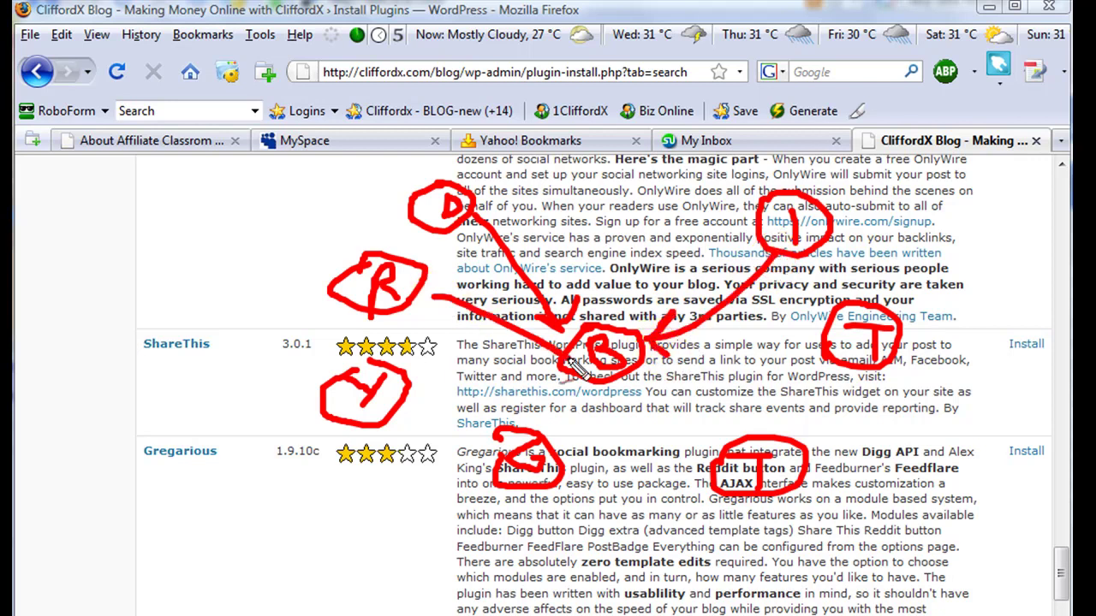
drag(433, 390, 561, 368)
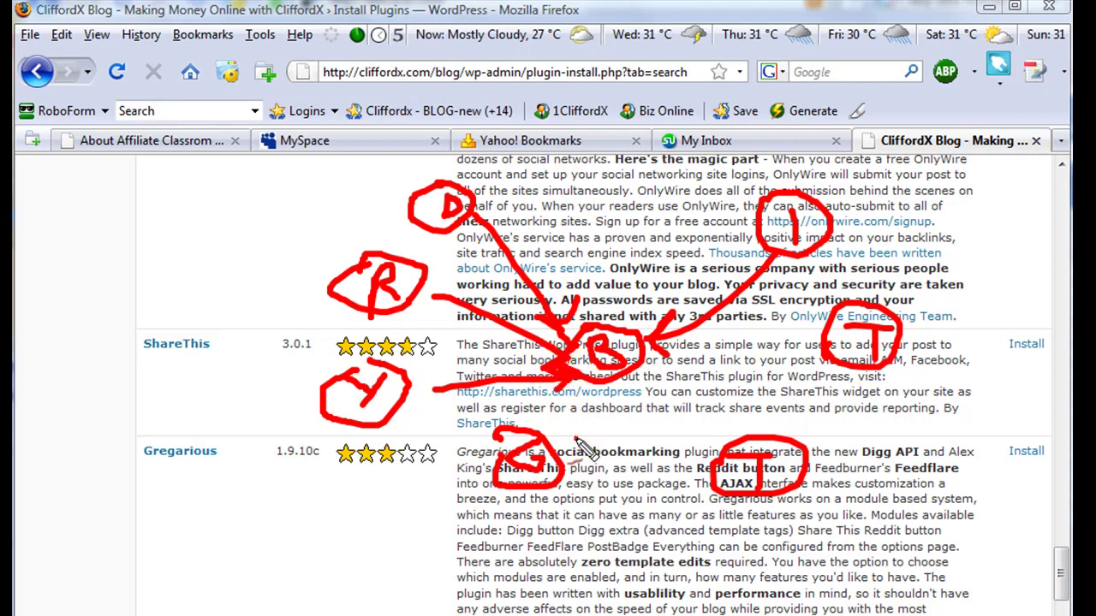
mouse_move(572, 439)
mouse_down()
mouse_move(605, 410)
mouse_move(599, 377)
mouse_up()
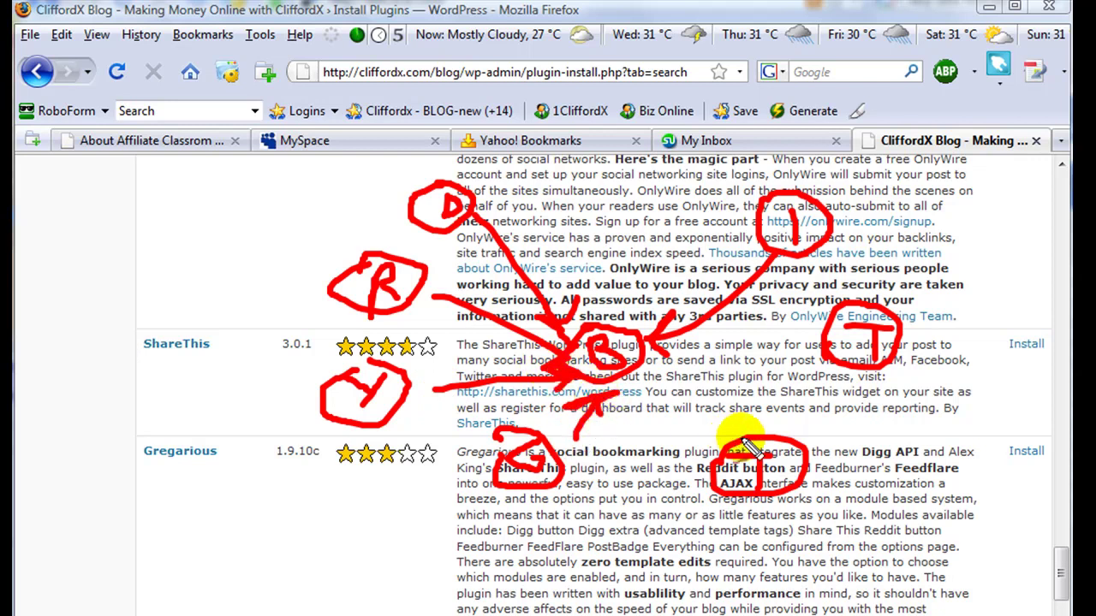
drag(738, 438, 672, 386)
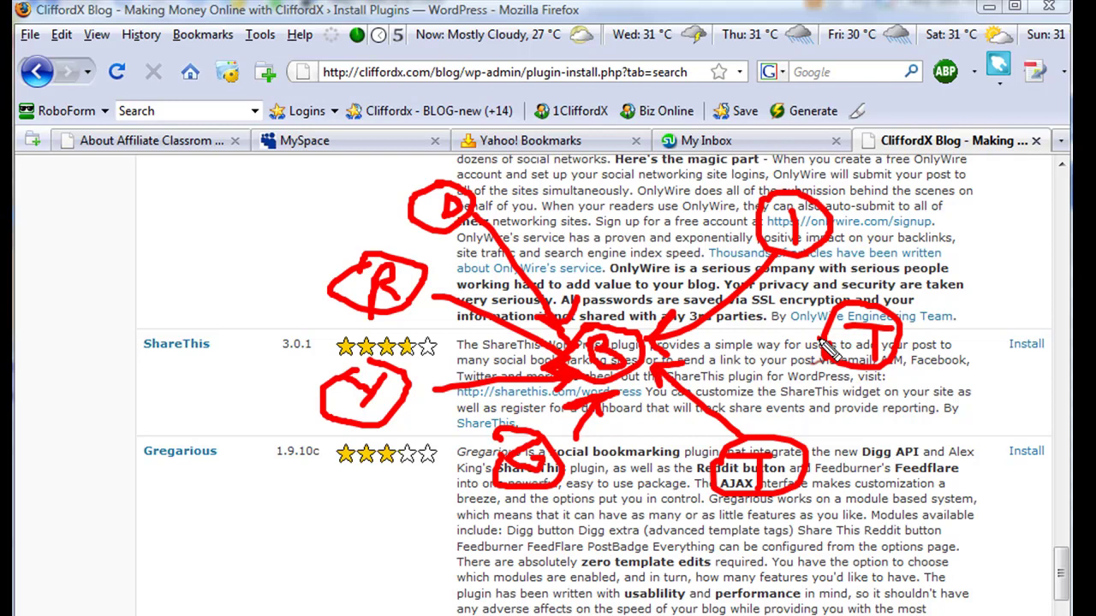
drag(818, 337, 693, 353)
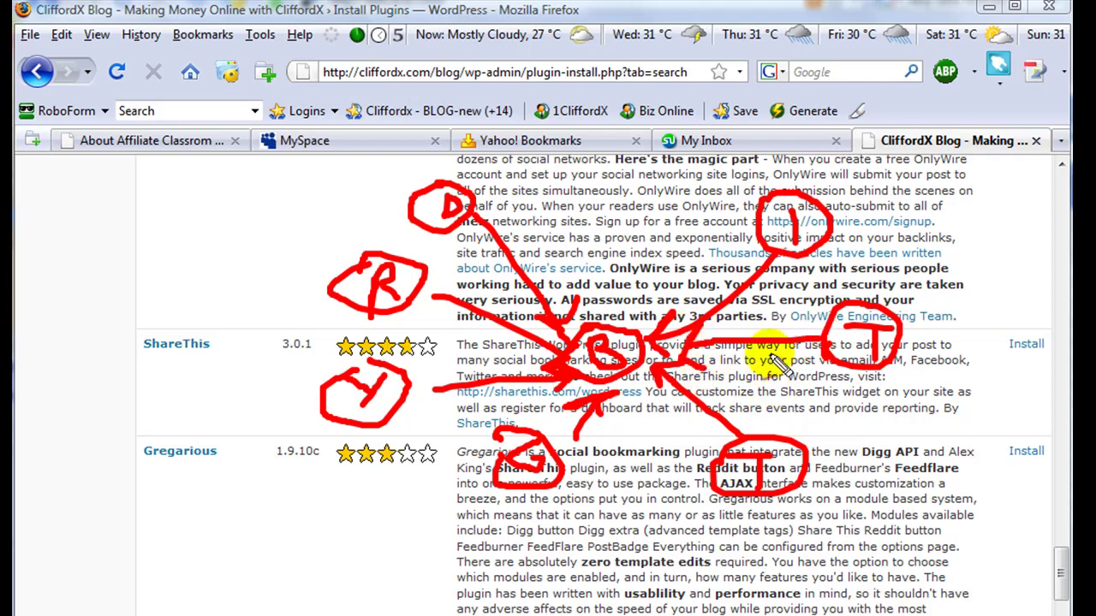
mouse_move(775, 171)
mouse_down()
mouse_move(668, 167)
mouse_move(338, 445)
mouse_move(805, 539)
mouse_move(925, 360)
mouse_move(807, 176)
mouse_move(758, 162)
mouse_up()
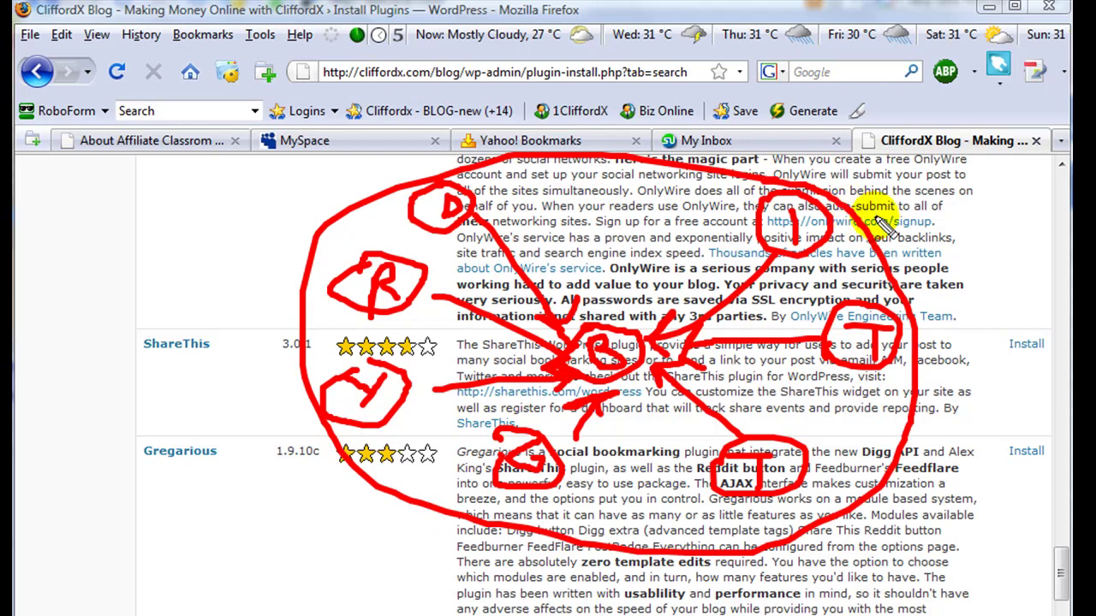